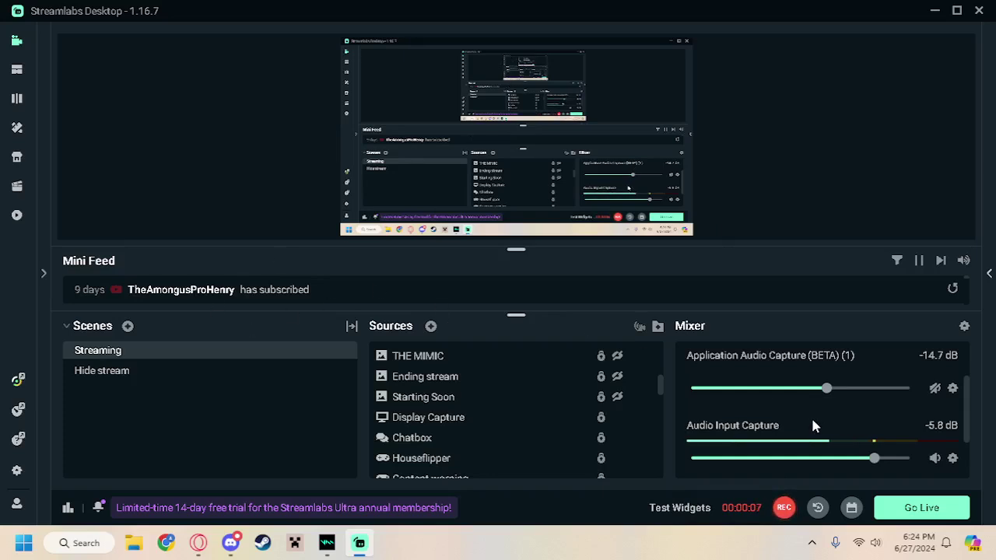
Step: Scroll down the Mixer panel in Streamlabs Desktop
scroll(811, 414, down, 2)
Step: Bring the browser forward and glance at the Submerged release and TheOtherRoles GitHub tabs
click(206, 542)
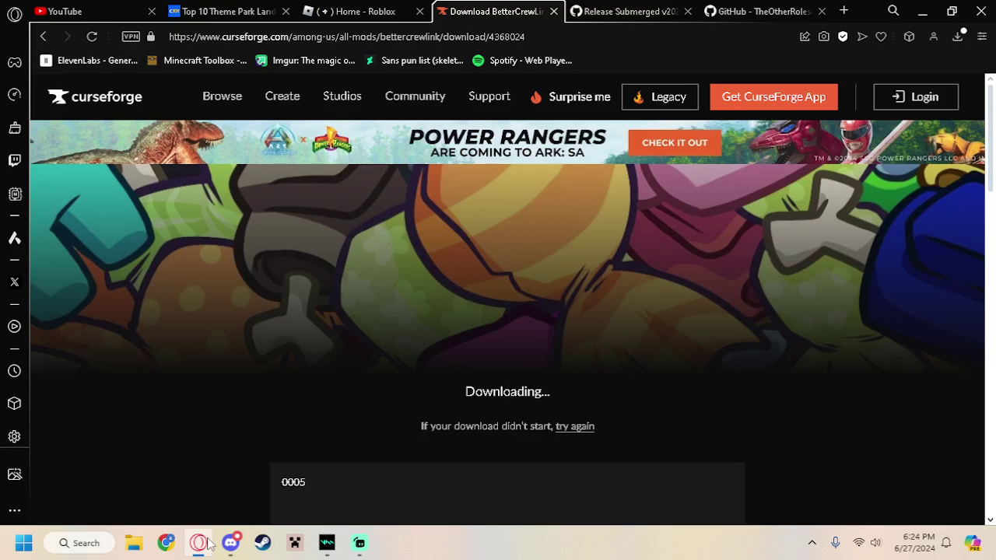
scroll(514, 338, down, 2)
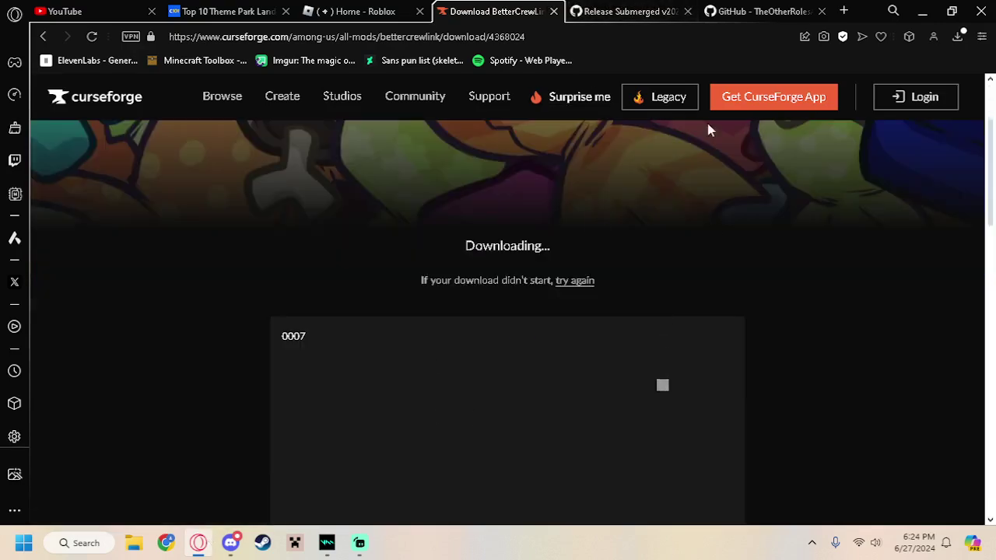
click(619, 9)
click(739, 11)
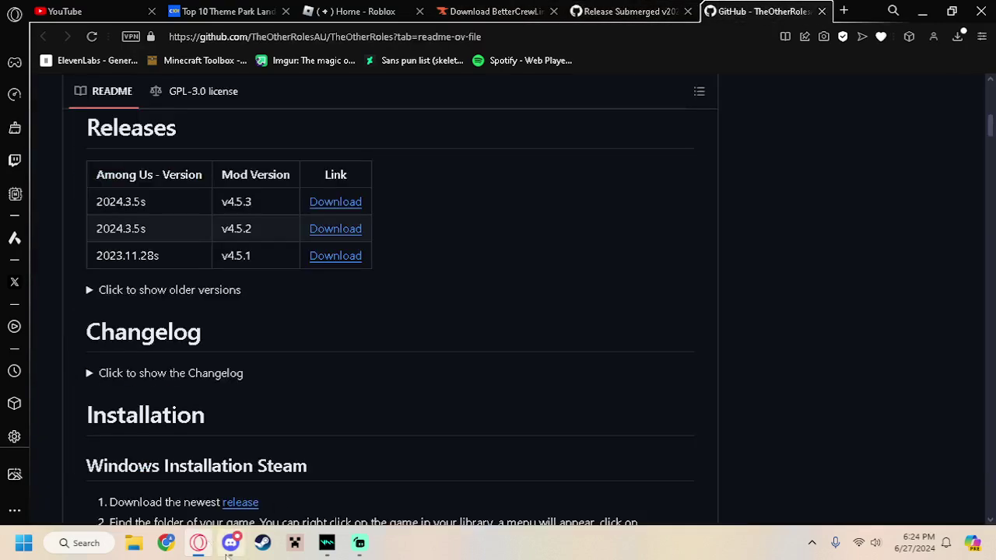
Step: Check the TheOtherRoles GitHub link in Discord's #amogus pinned messages, then return to the browser
click(230, 542)
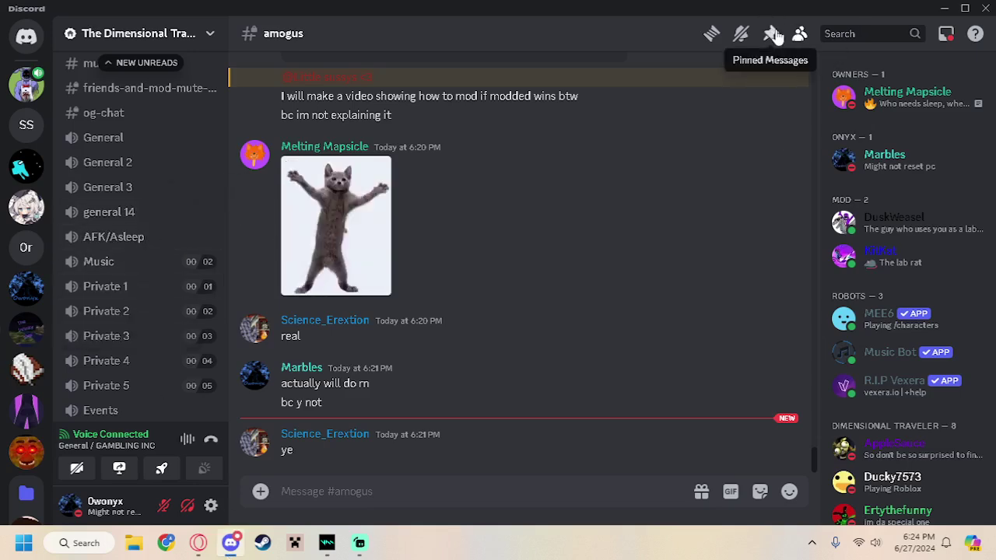
click(770, 34)
scroll(695, 297, down, 3)
scroll(695, 297, down, 3)
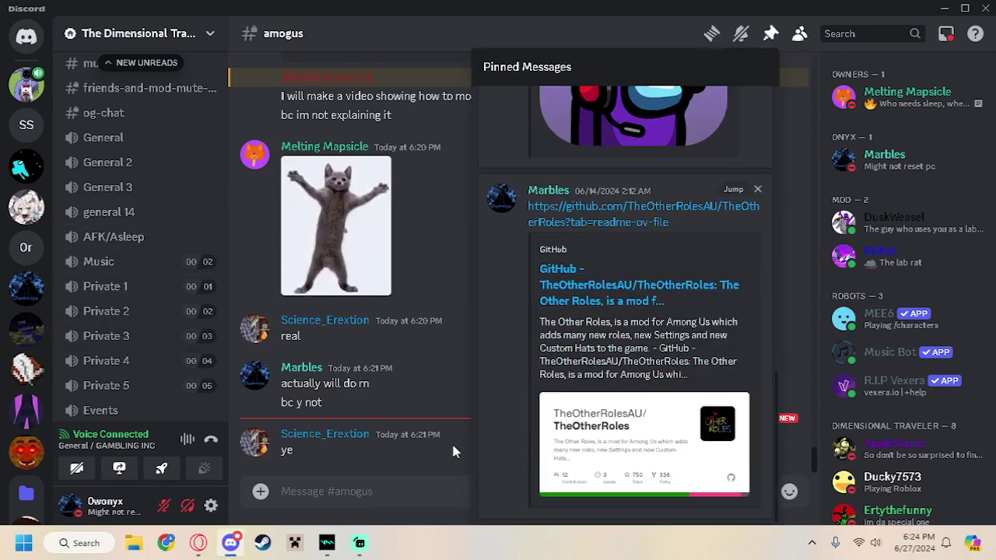
click(230, 542)
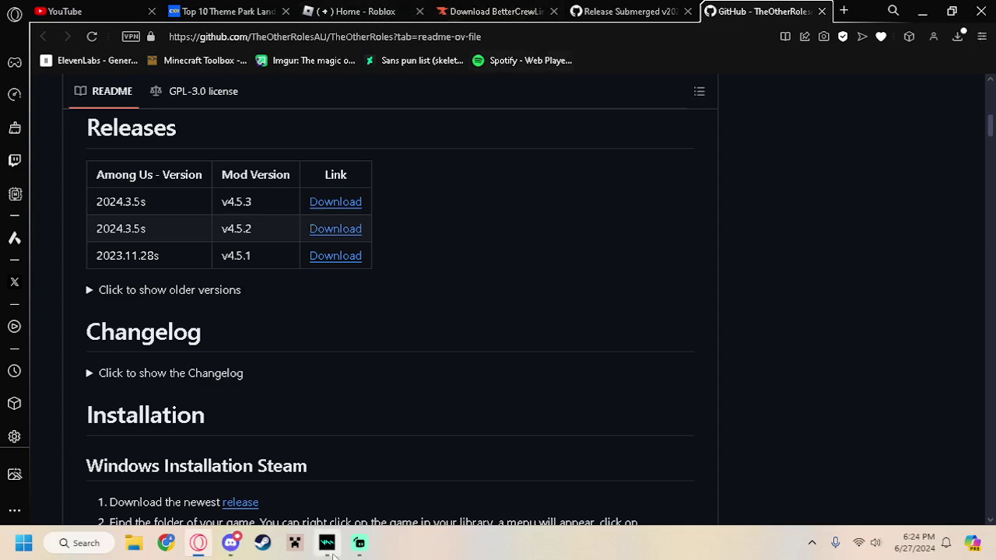
scroll(495, 259, up, 5)
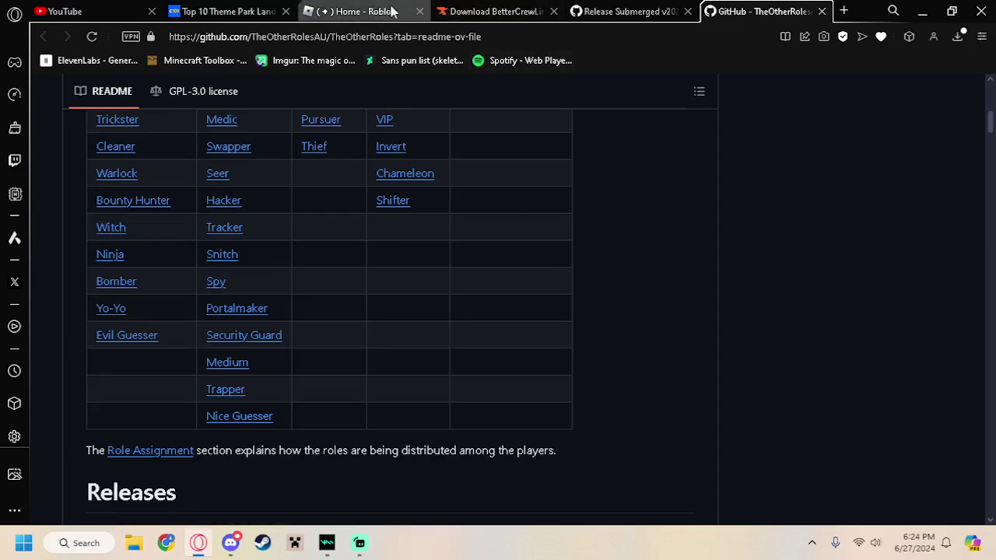
Step: Go from the BetterCrewLink download tab back to its CurseForge mod page and scroll it
click(467, 13)
scroll(603, 279, down, 3)
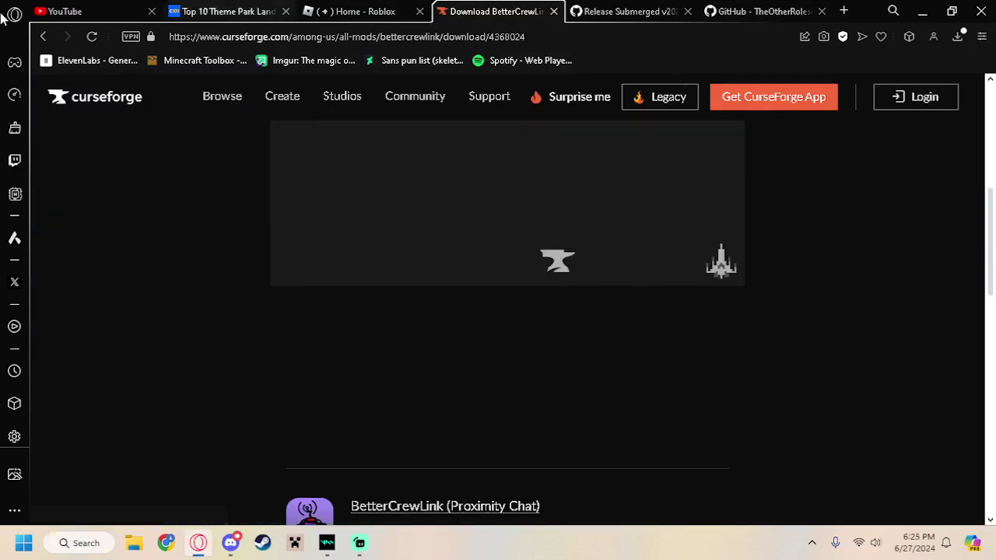
click(43, 37)
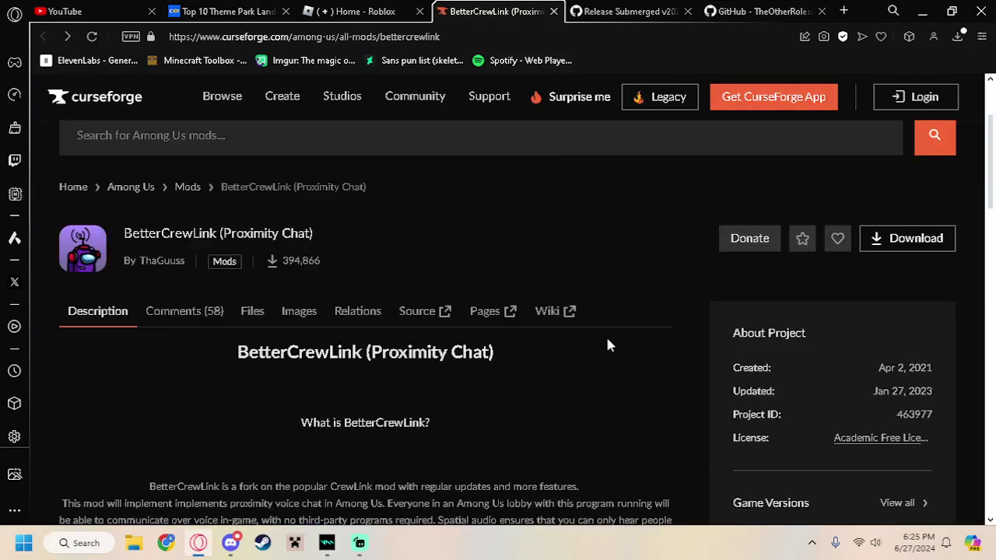
scroll(630, 343, down, 1)
scroll(560, 389, up, 2)
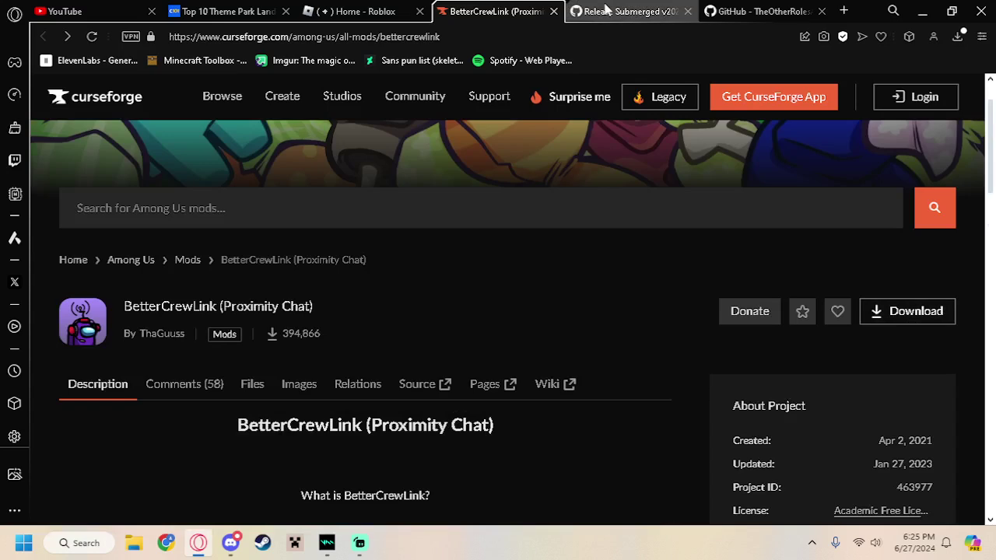
Step: Highlight the Submerged.zip asset on the Submerged release page
click(592, 12)
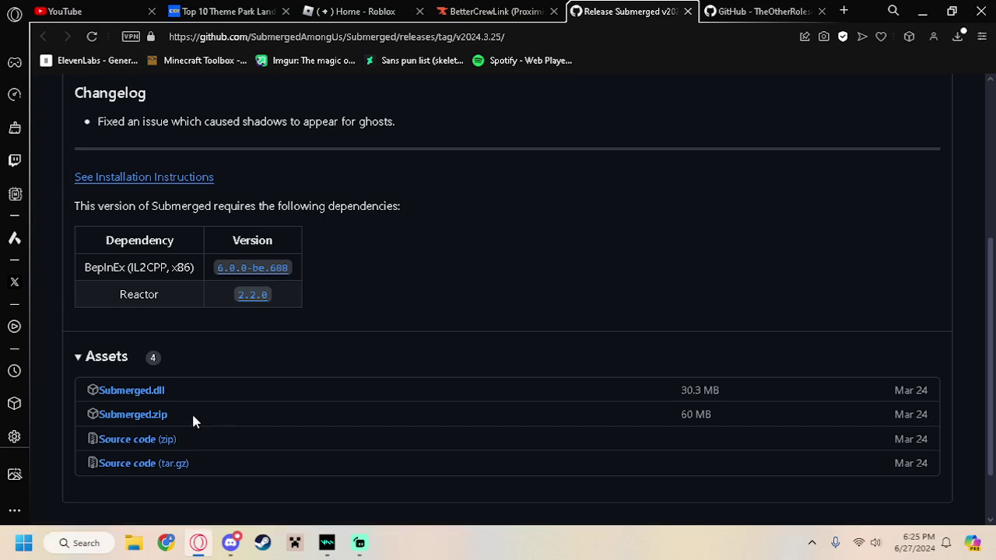
drag(194, 421, 93, 426)
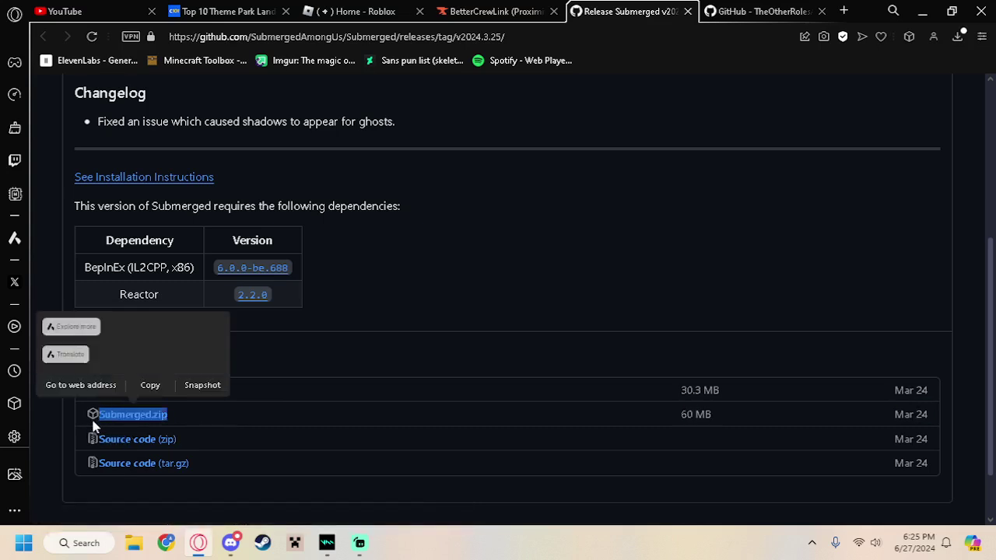
click(337, 404)
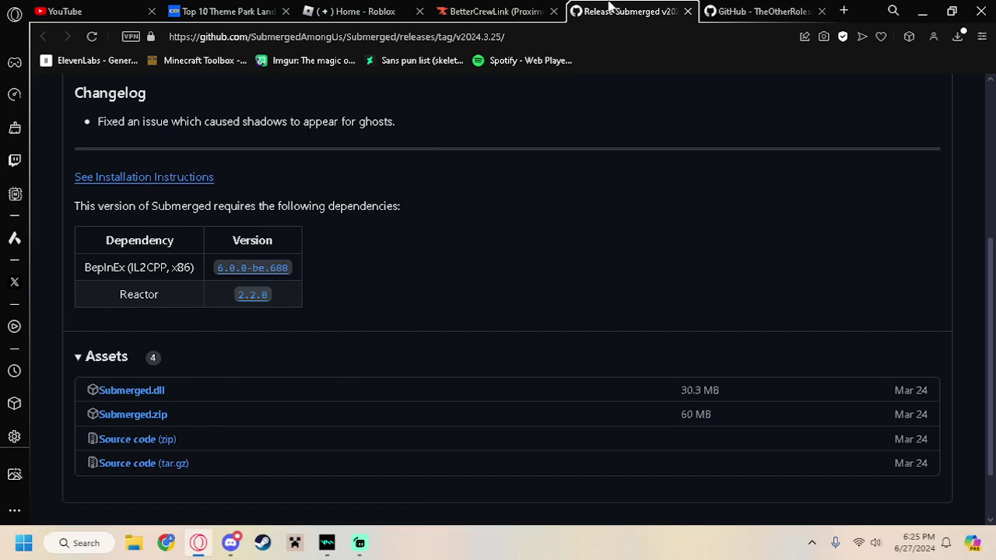
Step: Switch to the TheOtherRoles GitHub tab and scroll to its releases table
key(ctrl+Tab)
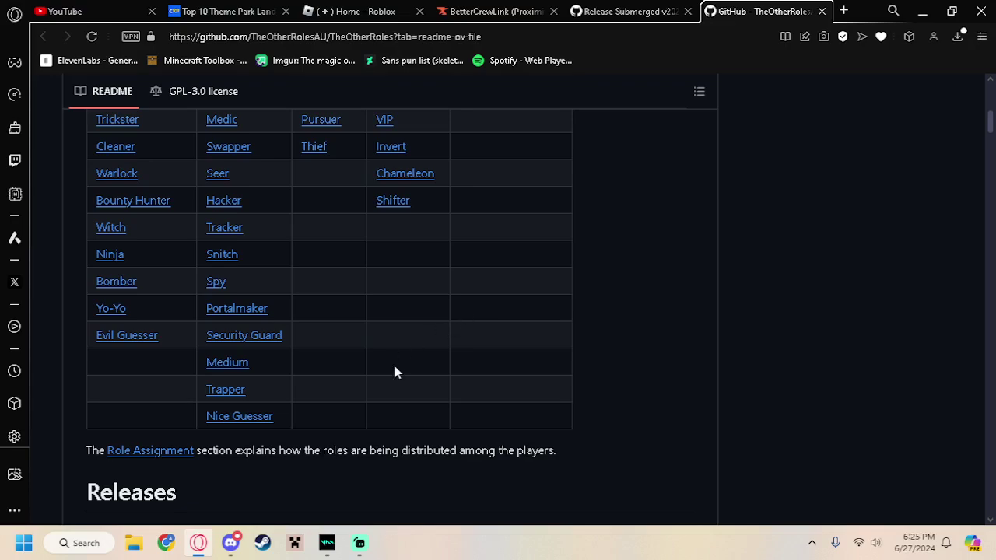
scroll(379, 334, up, 4)
scroll(350, 249, up, 4)
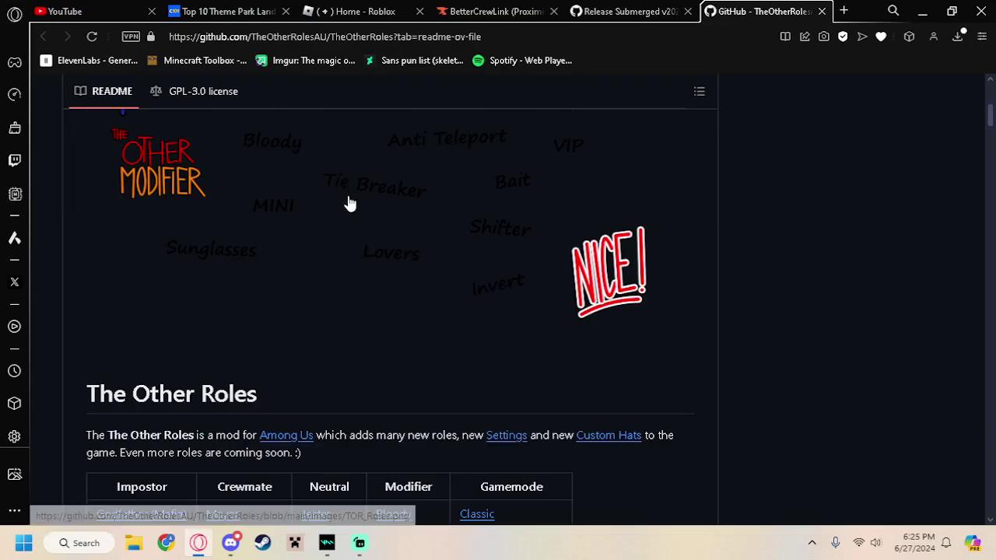
scroll(698, 207, down, 2)
scroll(366, 306, down, 10)
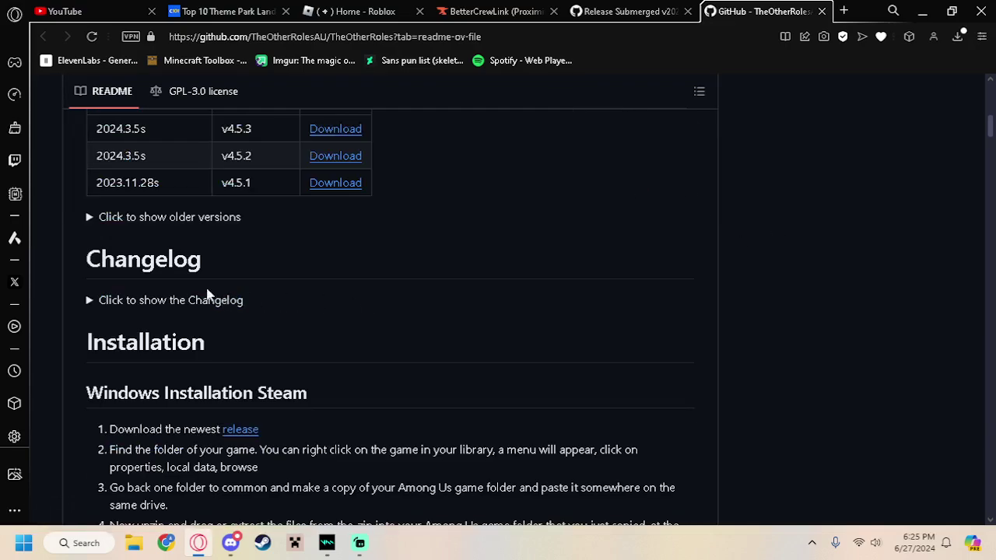
scroll(242, 326, down, 3)
scroll(234, 355, down, 3)
scroll(195, 335, up, 3)
scroll(182, 311, up, 3)
scroll(177, 303, up, 2)
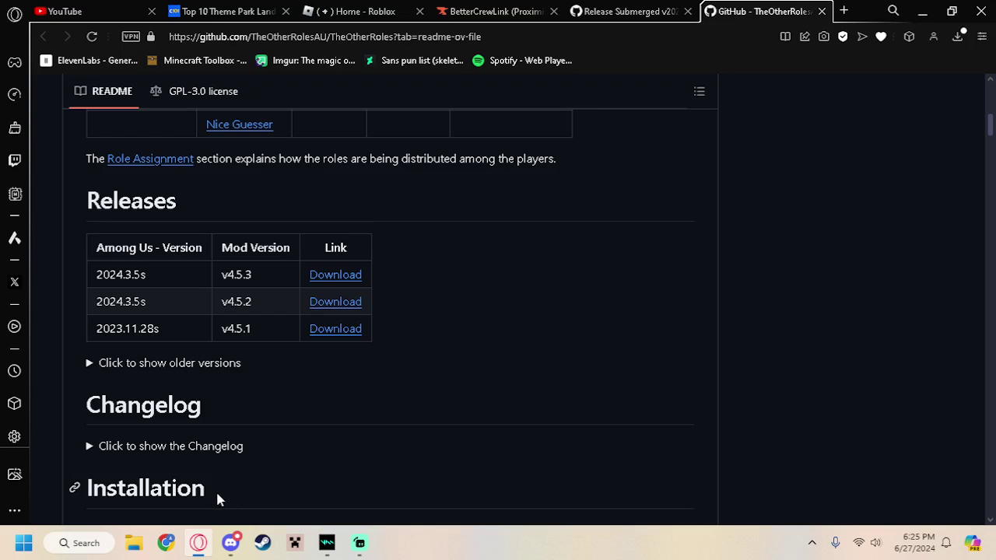
Step: Highlight the Installation heading and the latest mod version, v4.5.3
drag(217, 501, 84, 490)
click(286, 381)
drag(212, 277, 279, 272)
click(228, 271)
drag(219, 274, 243, 269)
click(260, 279)
Step: Minimize the browser, Streamlabs, Voicemod and file windows to reveal the desktop
click(924, 11)
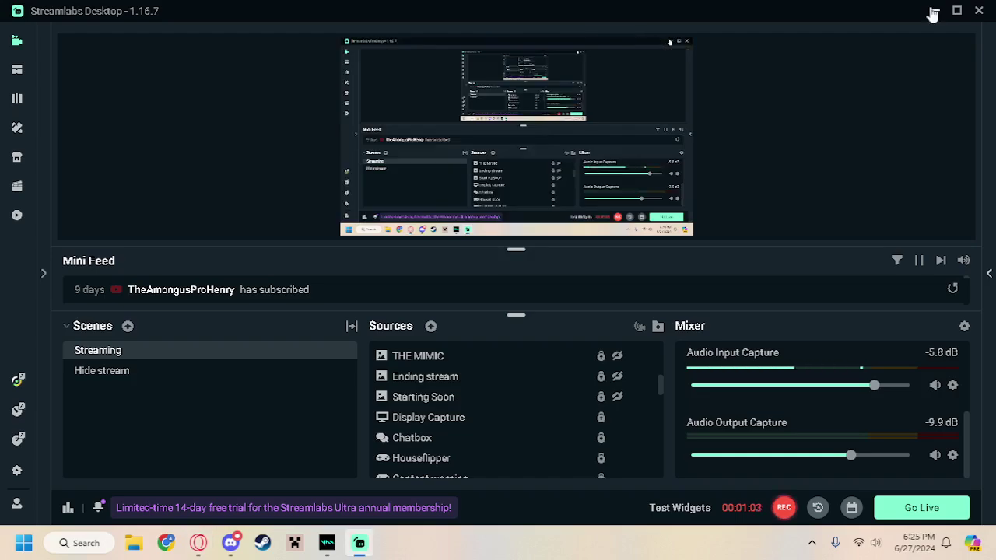
click(933, 13)
click(933, 16)
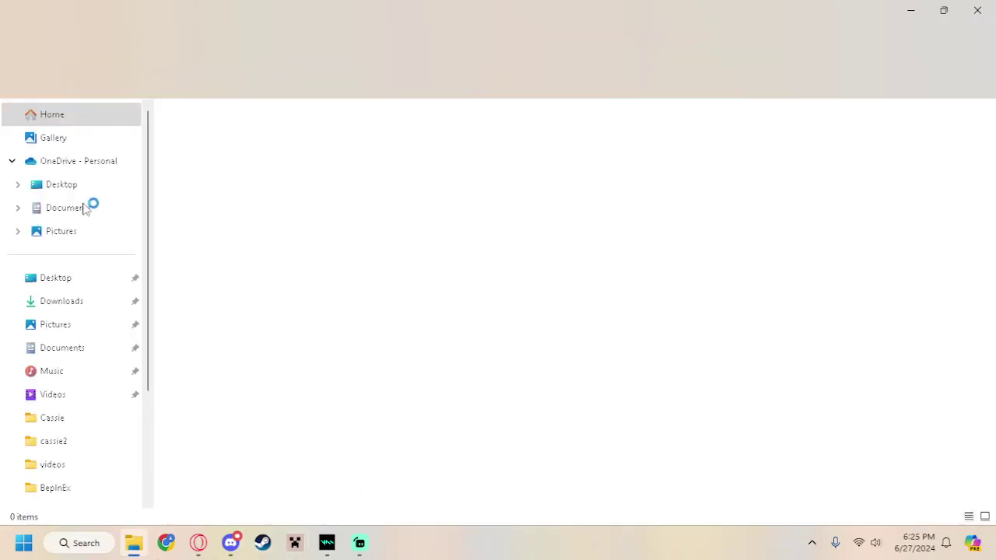
key(super+Down)
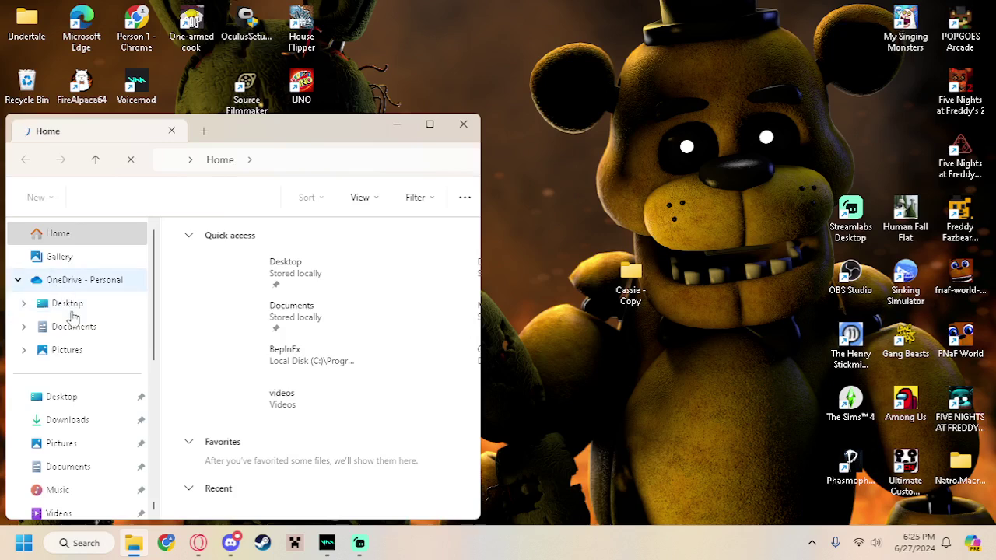
Step: Move the BetterCrewLink, Submerged and TheOtherRoles zips from Downloads to the desktop, then close Explorer
click(63, 423)
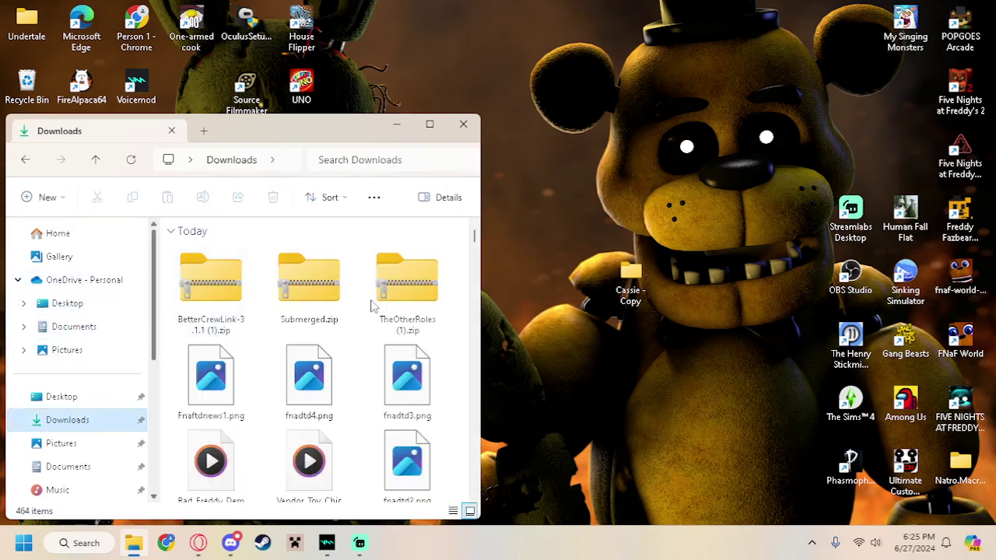
drag(456, 295, 101, 299)
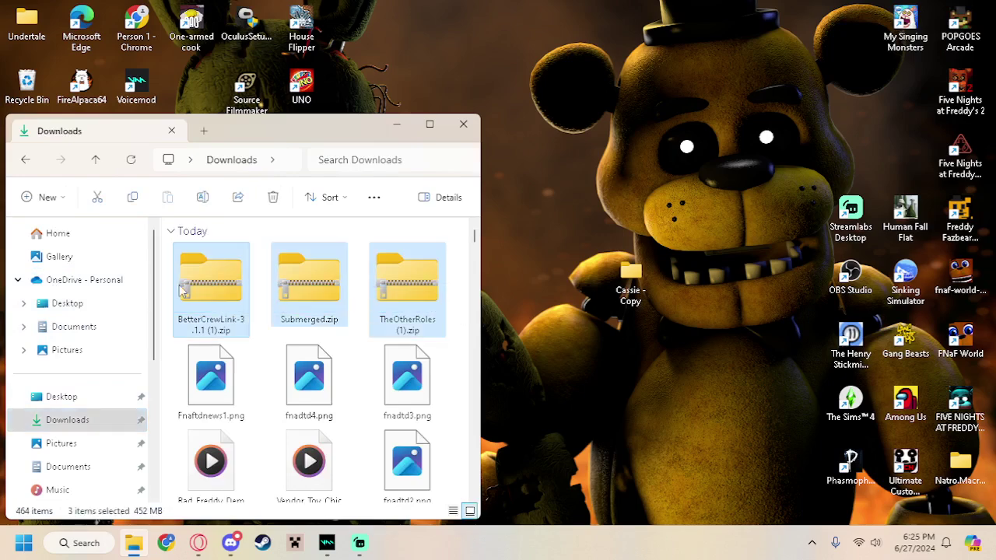
mouse_move(309, 292)
mouse_down()
mouse_move(604, 55)
mouse_move(518, 113)
mouse_up()
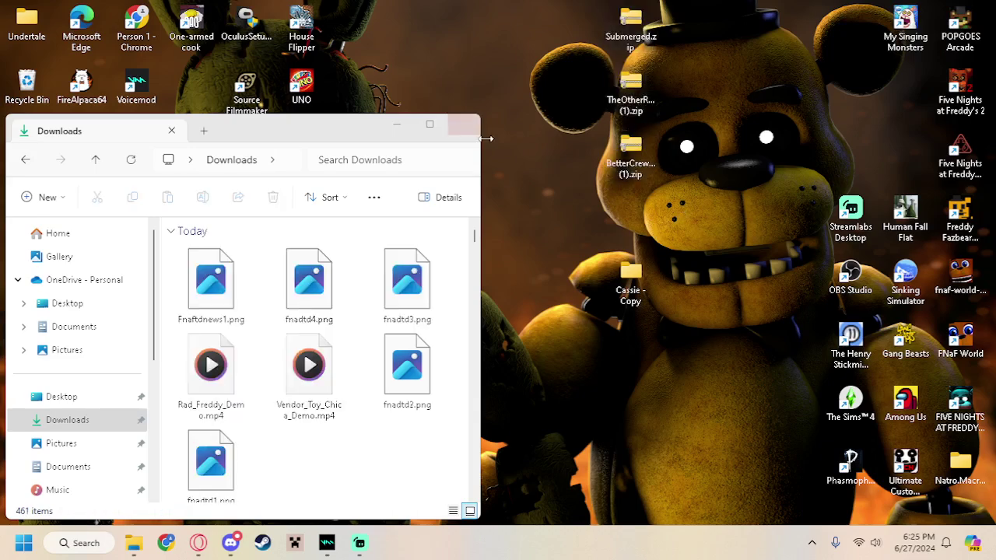
click(463, 126)
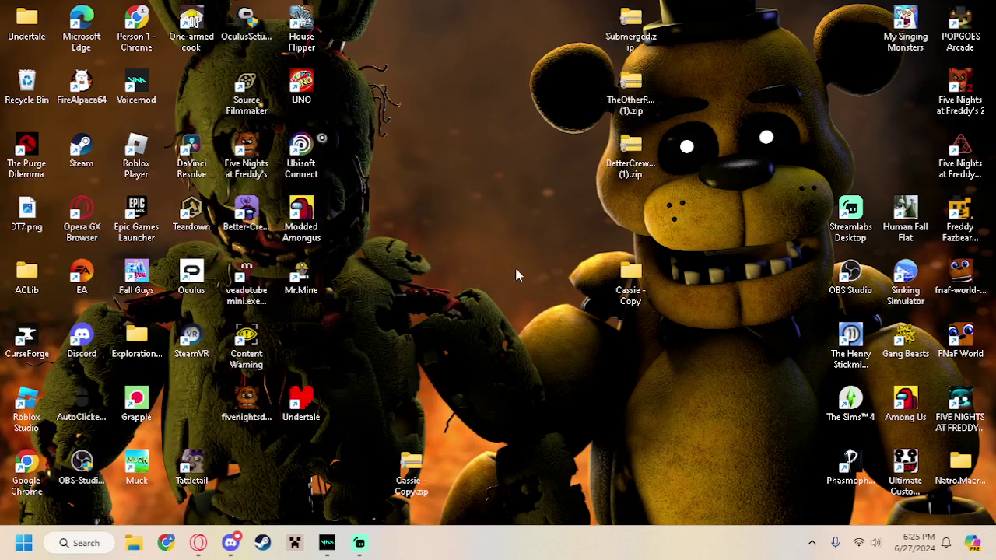
Step: Launch Steam and browse Among Us's local files from the library's Manage menu
click(272, 549)
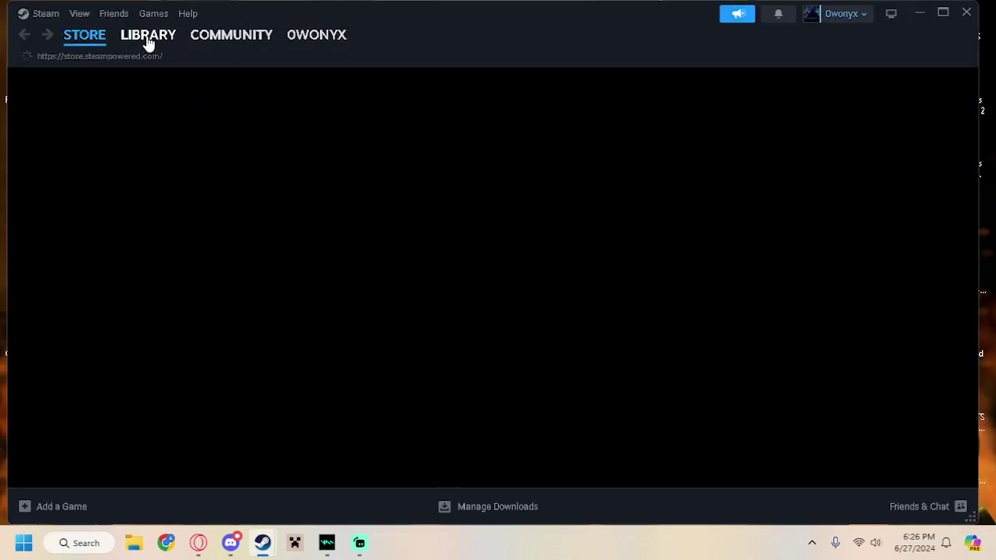
click(148, 37)
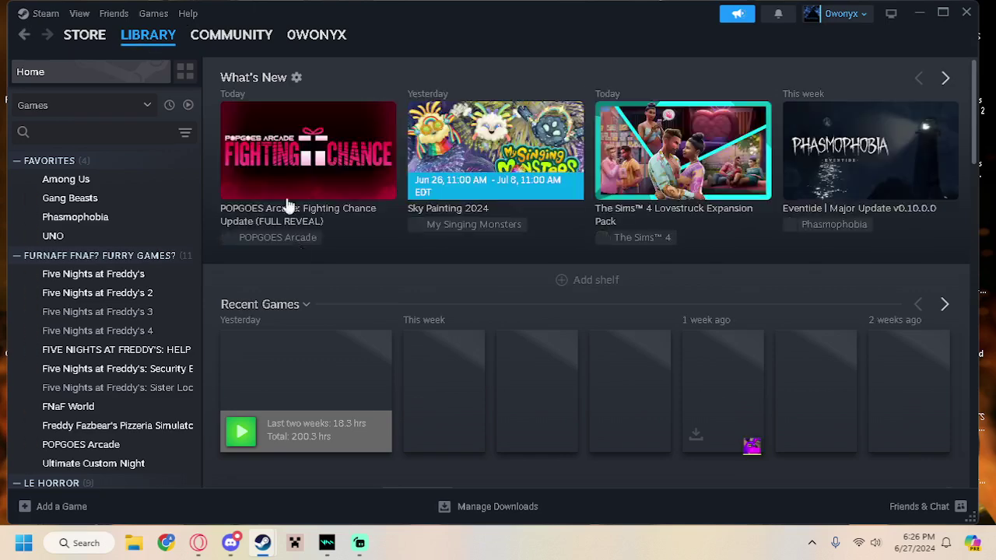
click(89, 165)
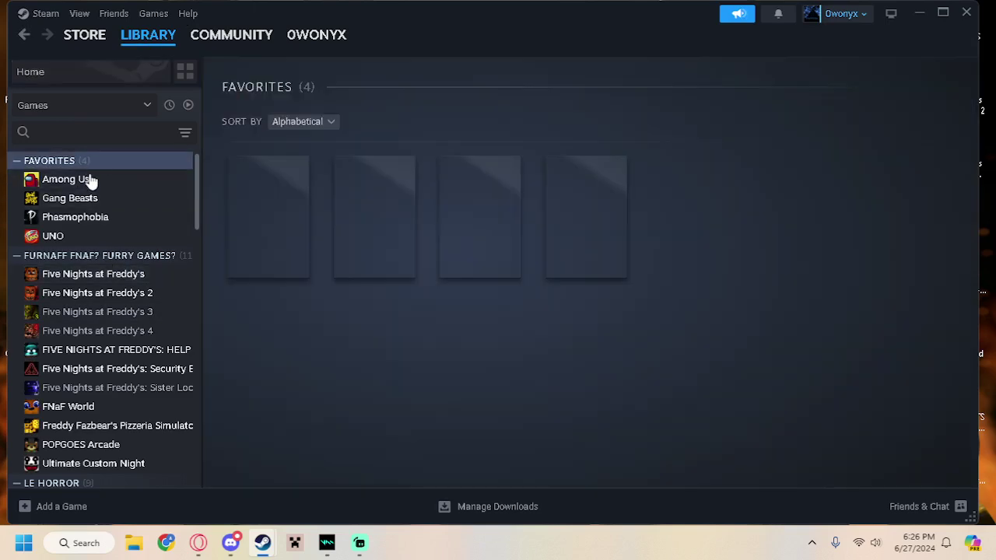
click(89, 176)
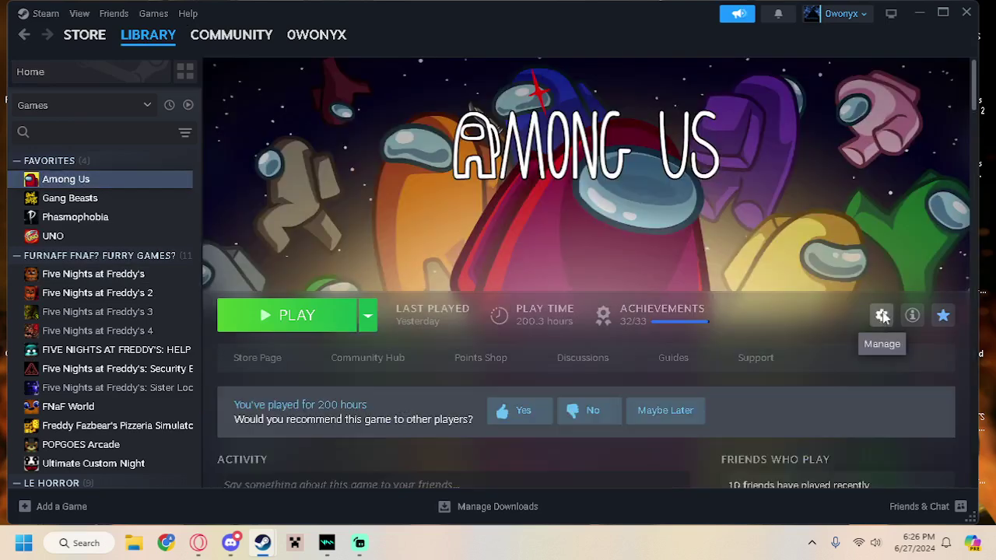
click(881, 316)
mouse_move(791, 391)
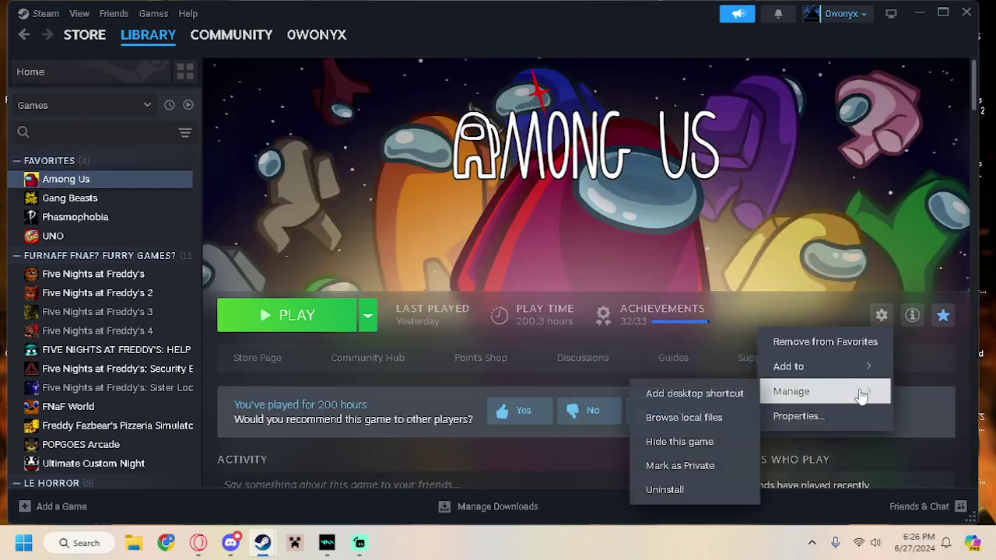
click(707, 421)
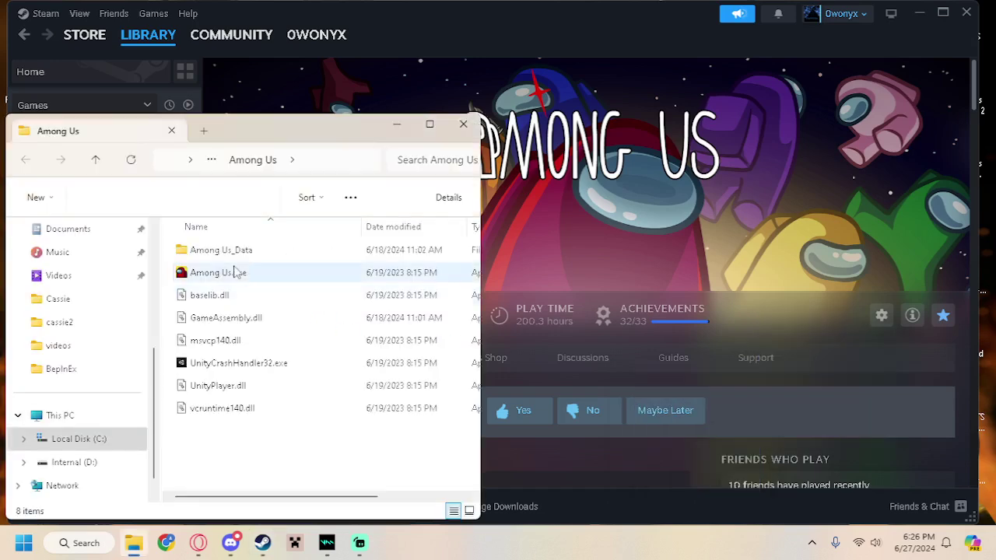
Step: Maximize Explorer, go up to the common folder, and copy the Among Us folder
click(429, 125)
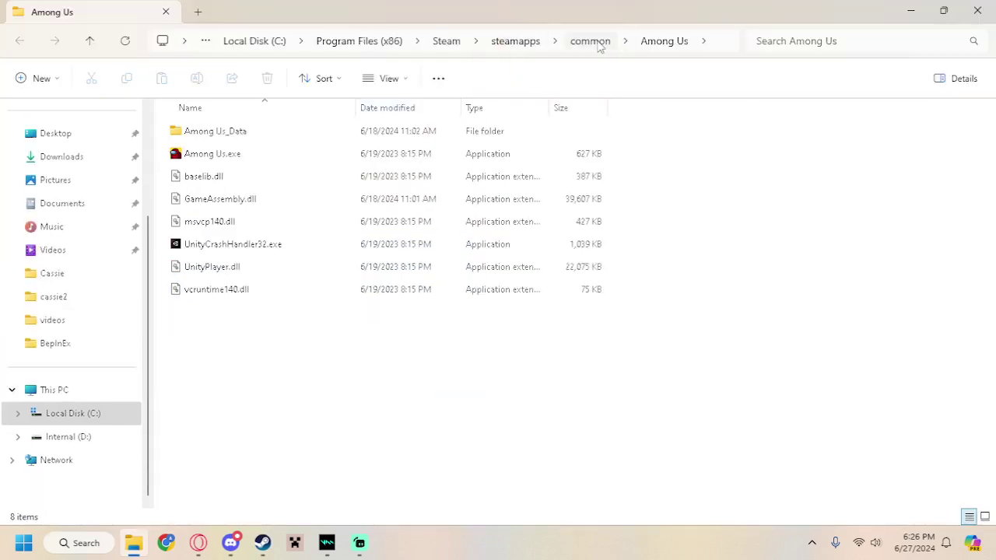
click(593, 41)
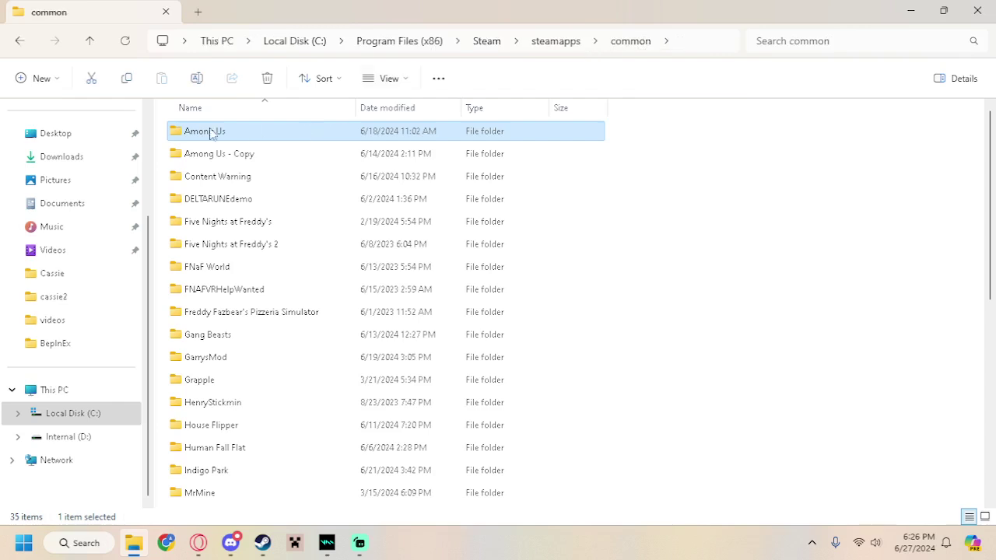
right_click(212, 134)
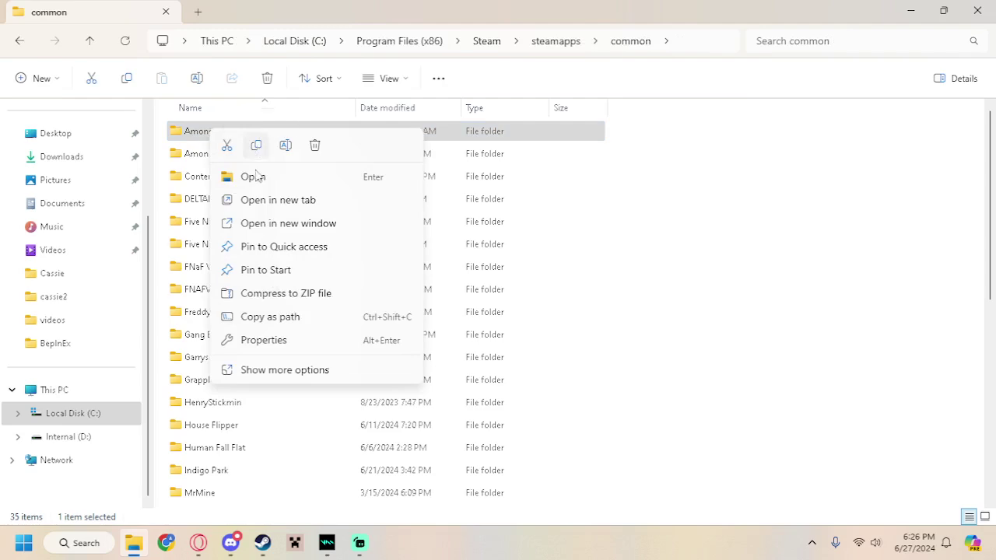
click(282, 371)
click(261, 343)
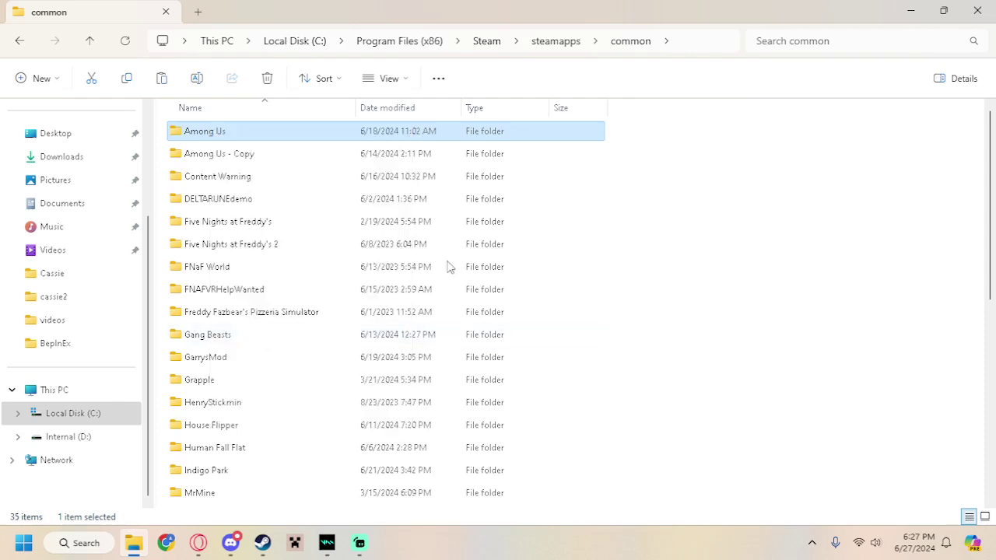
Step: Clear the selection and bring up the context menu on empty space in common
right_click(636, 114)
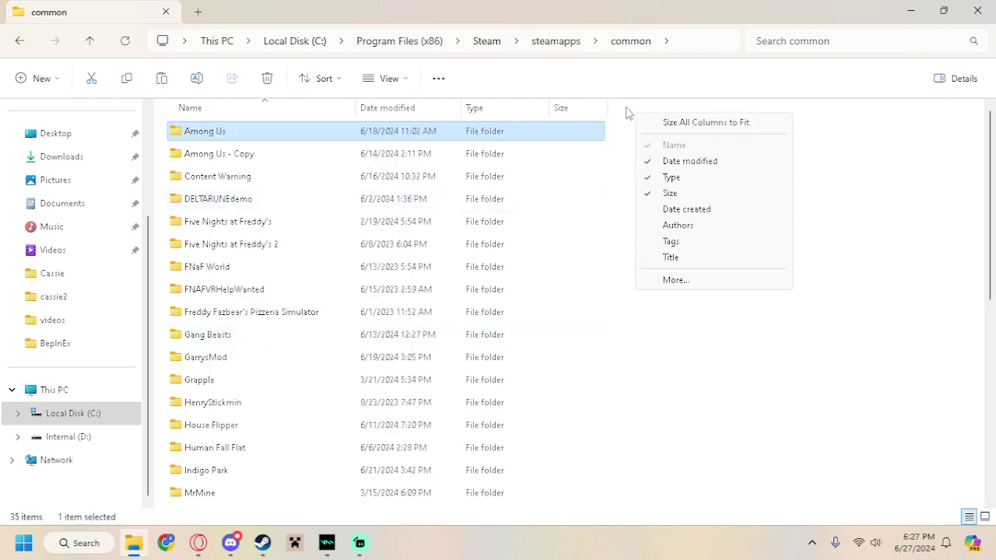
click(620, 122)
click(730, 225)
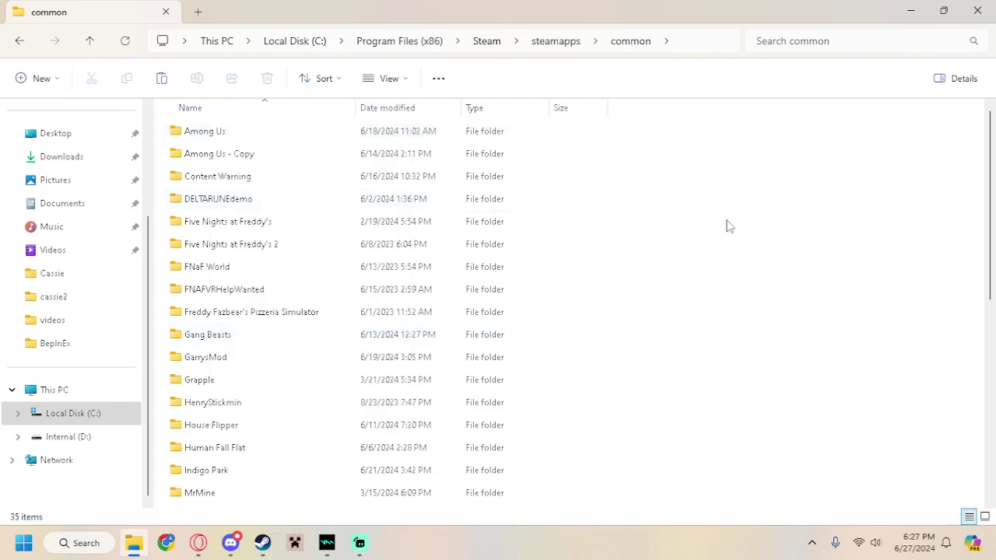
right_click(729, 226)
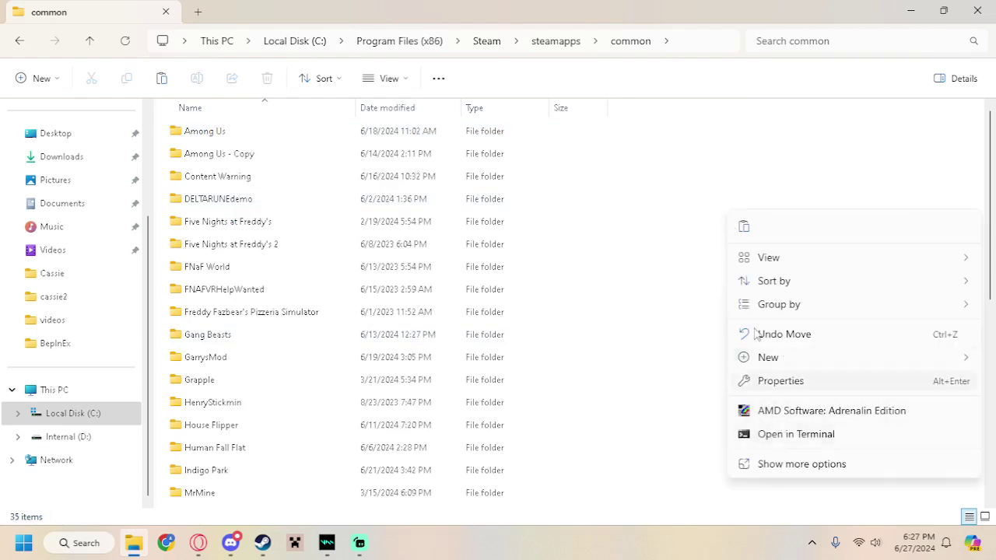
Step: Paste the Among Us folder into common, refresh, and open the new Among Us - Copy (2)
click(744, 226)
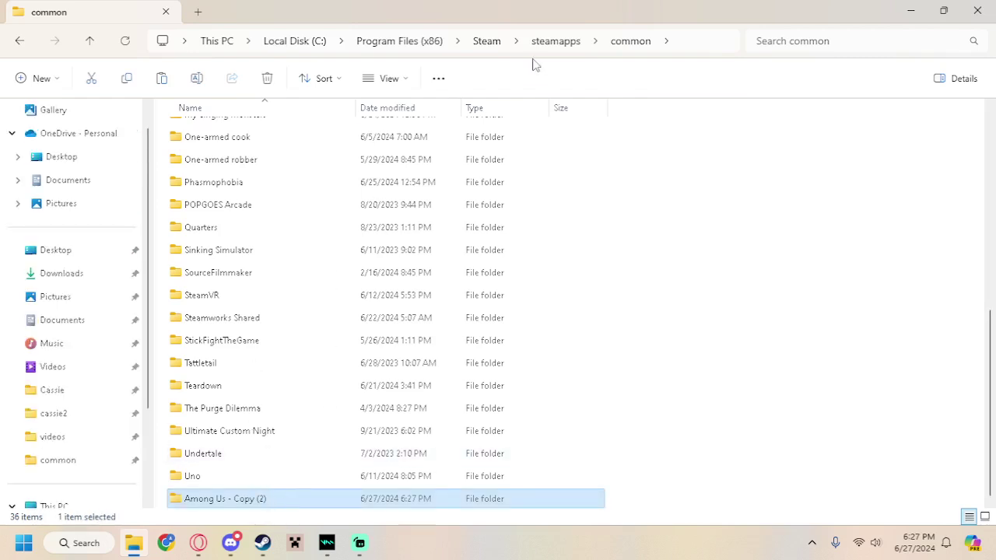
click(578, 43)
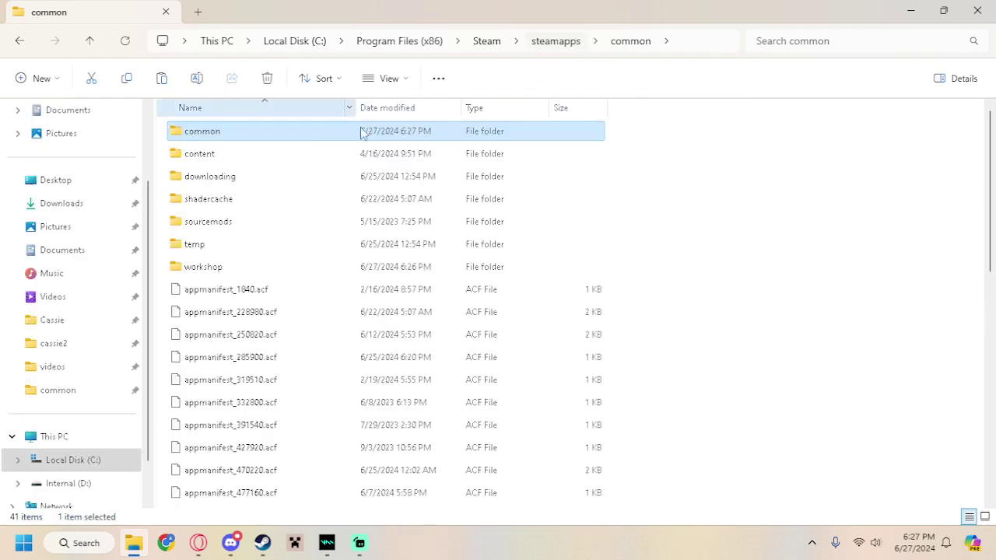
double_click(219, 138)
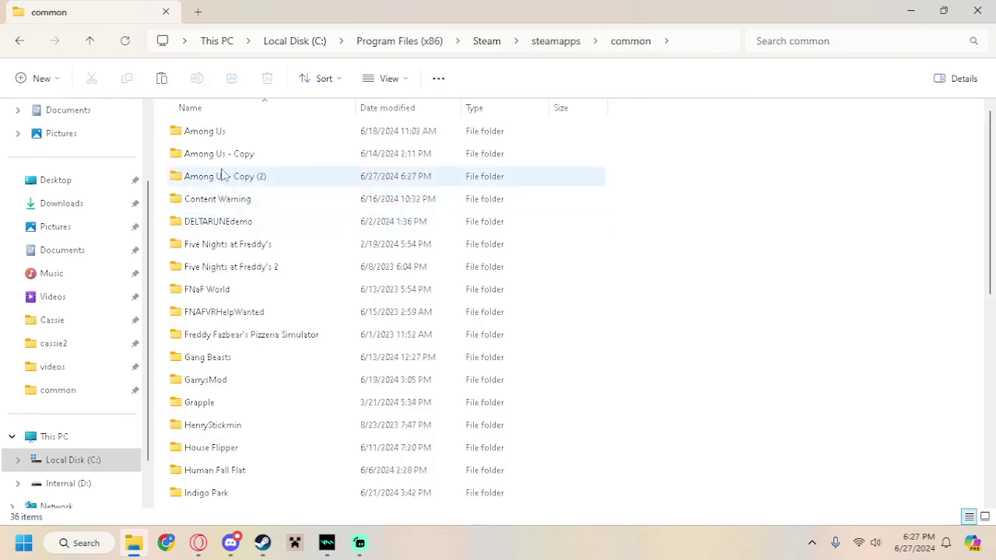
click(231, 177)
double_click(231, 177)
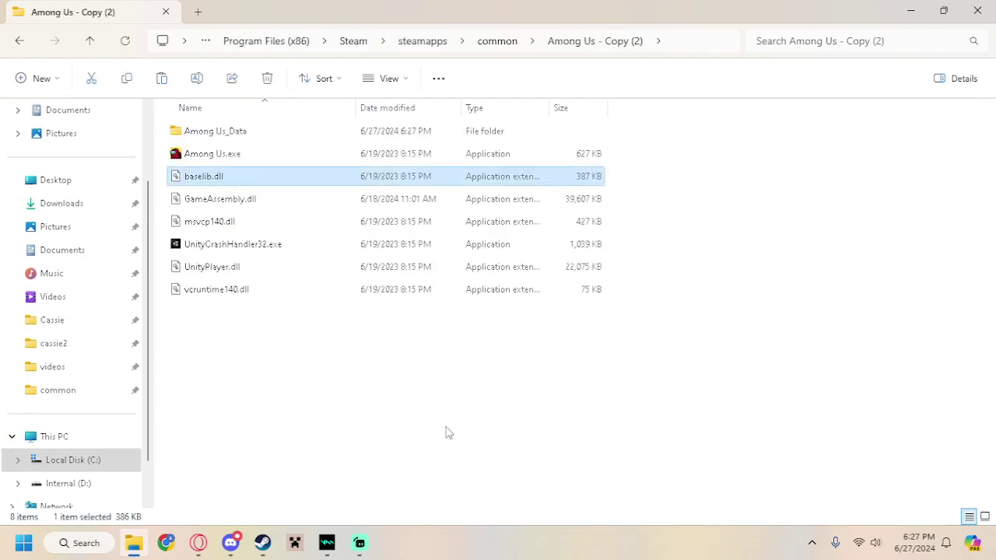
Step: Compare the original Among Us and Among Us - Copy folders, ending back in common
click(21, 44)
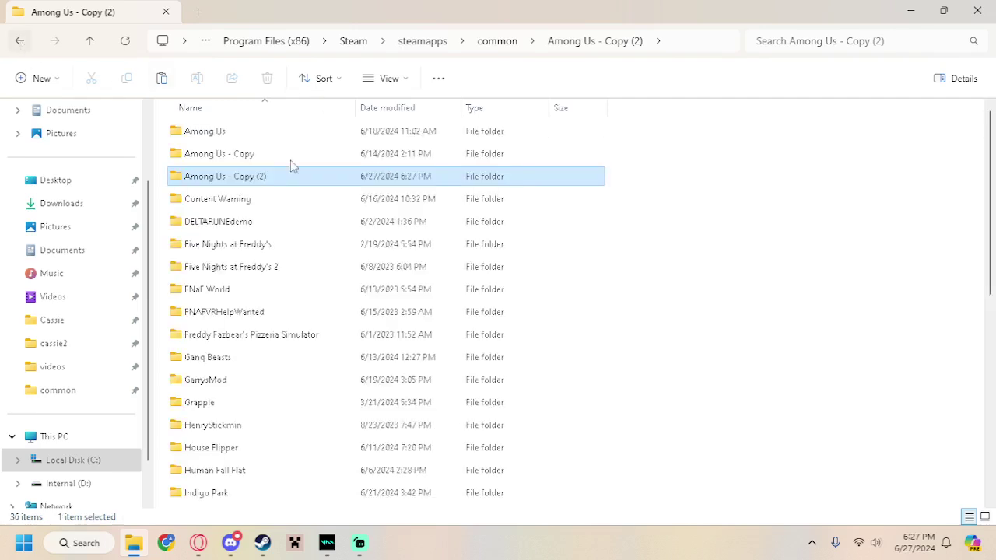
double_click(260, 137)
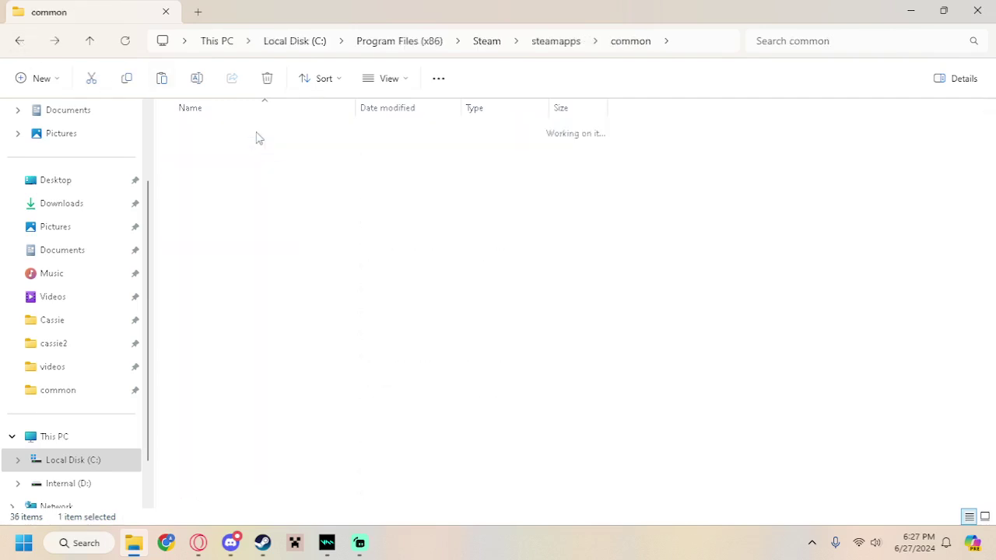
click(25, 41)
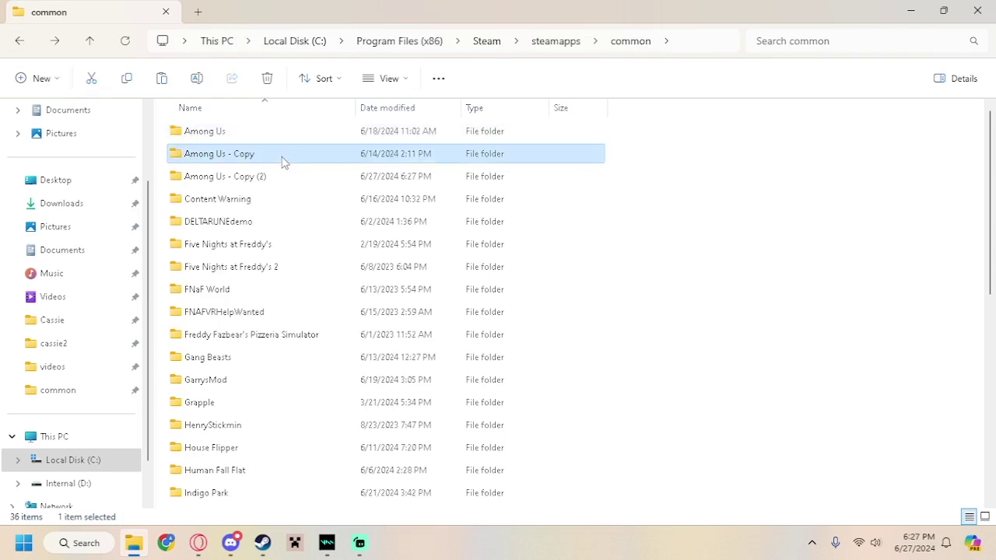
double_click(282, 160)
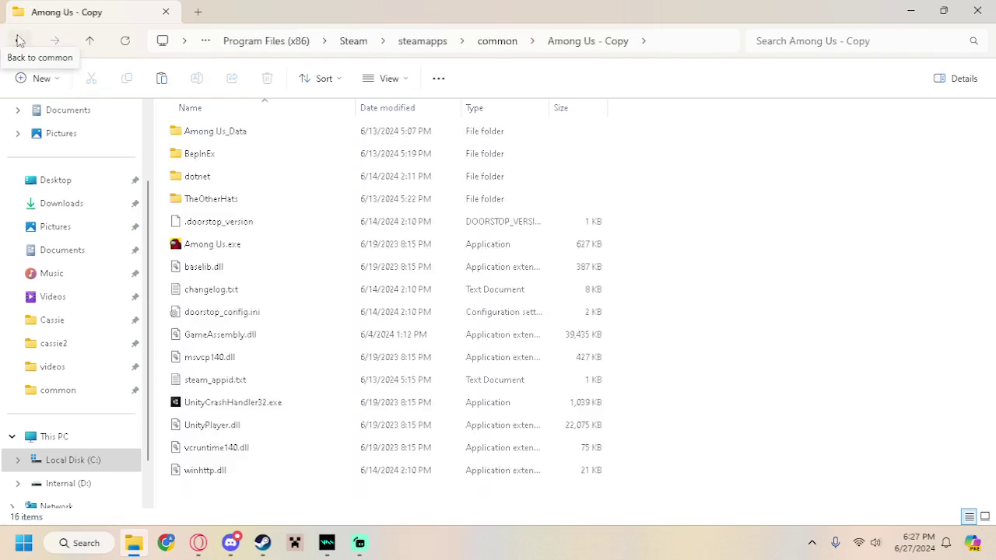
click(16, 38)
Step: Open Among Us - Copy (2), then minimize Explorer and Steam and close the sale popup
click(253, 174)
double_click(253, 175)
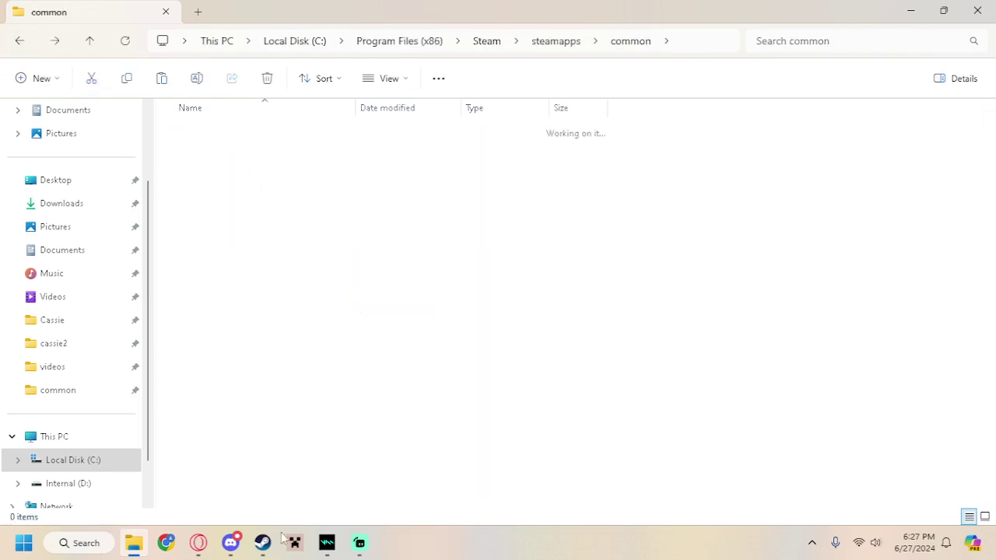
click(912, 12)
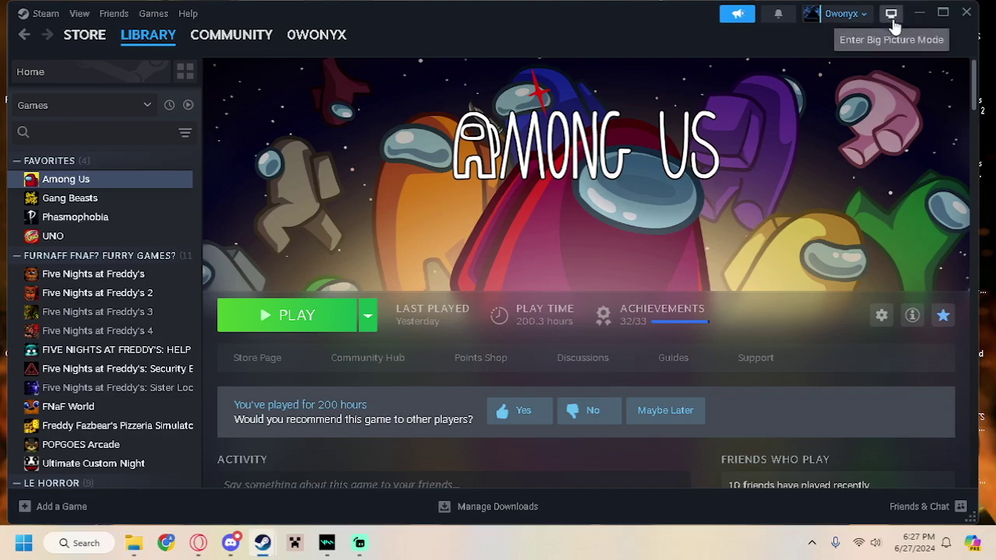
click(919, 13)
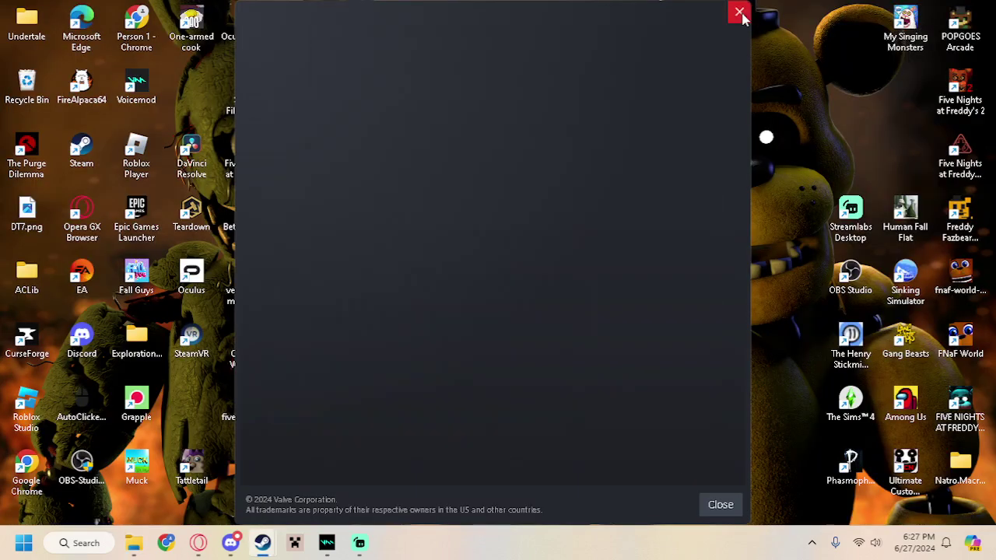
click(739, 13)
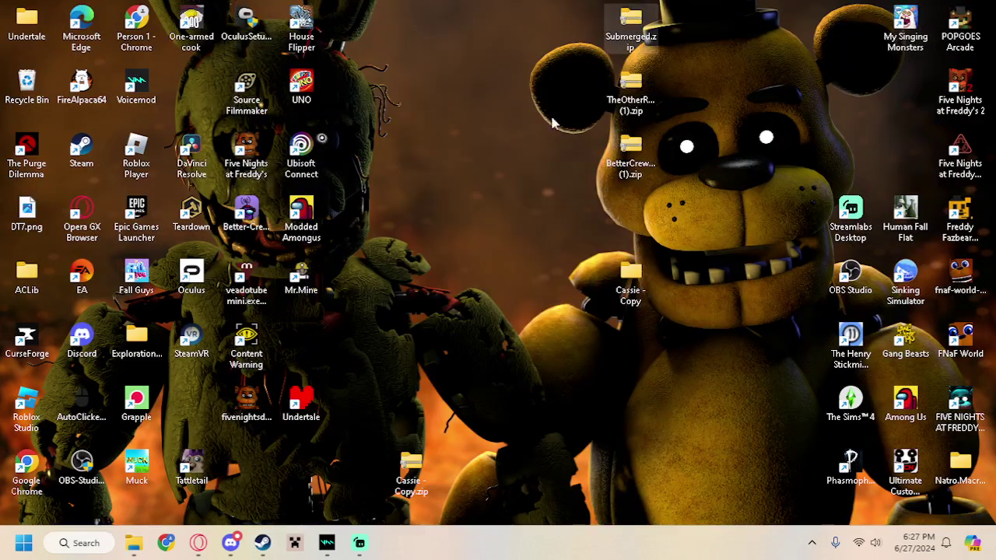
Step: Extract the BetterCrewLink zip on the desktop into the suggested BetterCrewLink-3.1.1 (1) folder
click(651, 161)
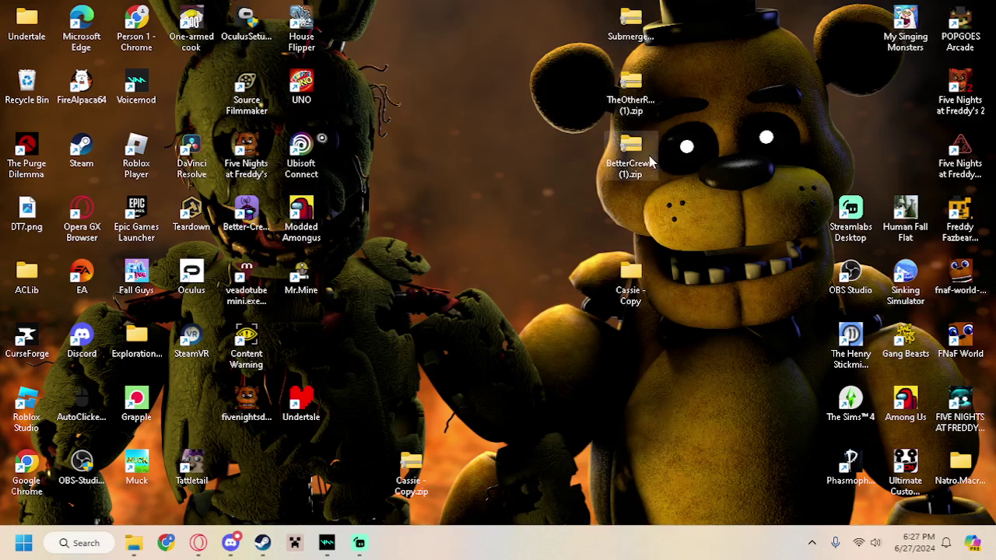
right_click(652, 162)
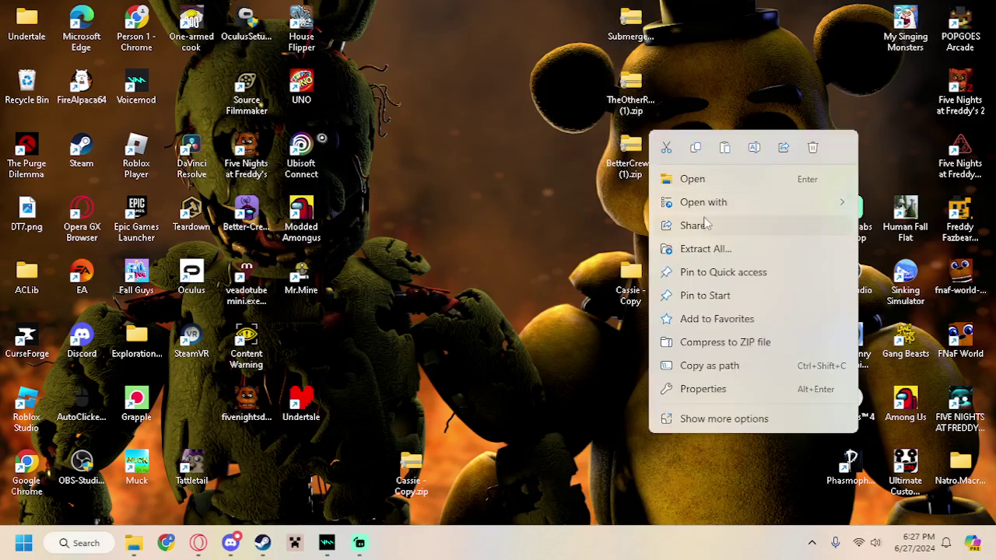
click(696, 248)
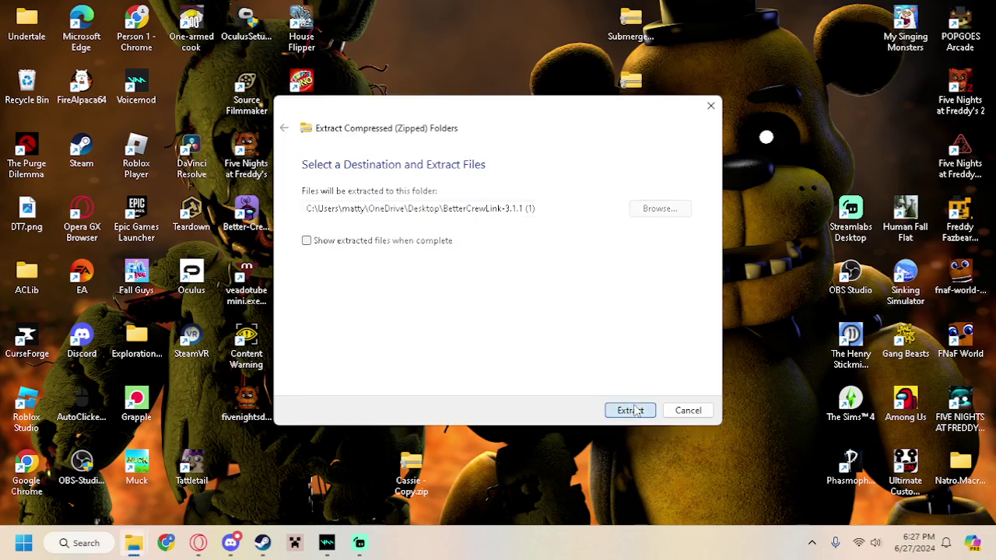
click(635, 410)
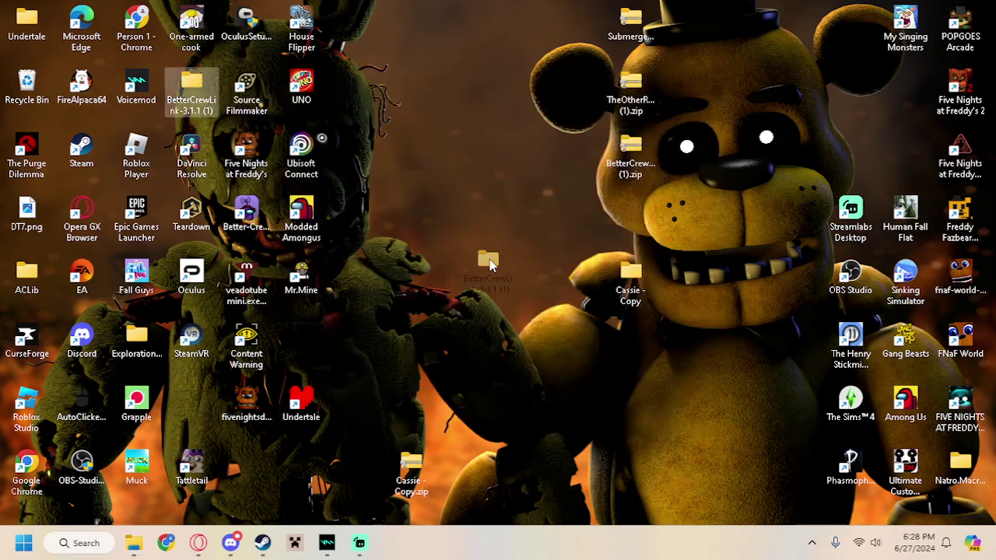
Step: Move the BetterCrewLink folder to mid-desktop, put Undertale in its old spot, and open the folder
drag(193, 84, 489, 261)
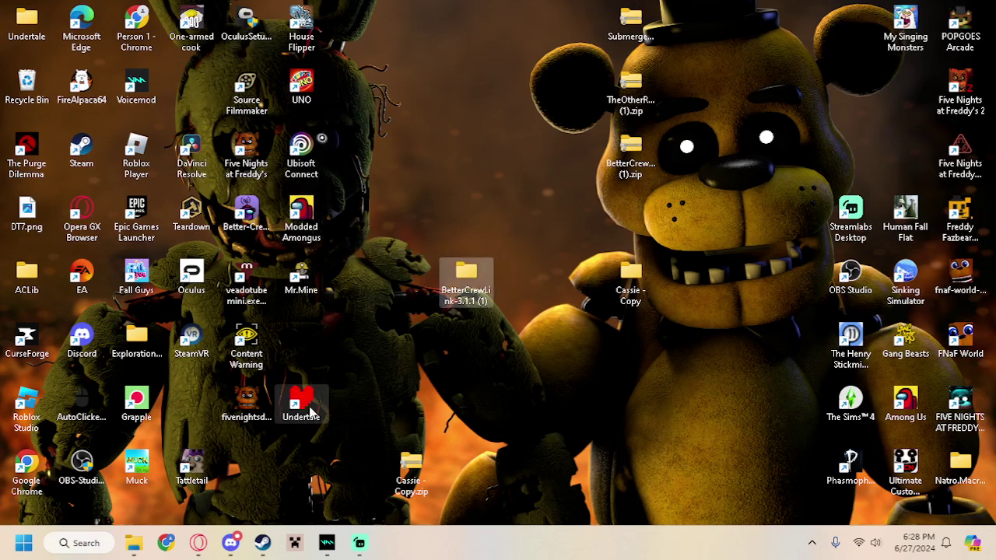
drag(302, 405, 190, 87)
click(475, 274)
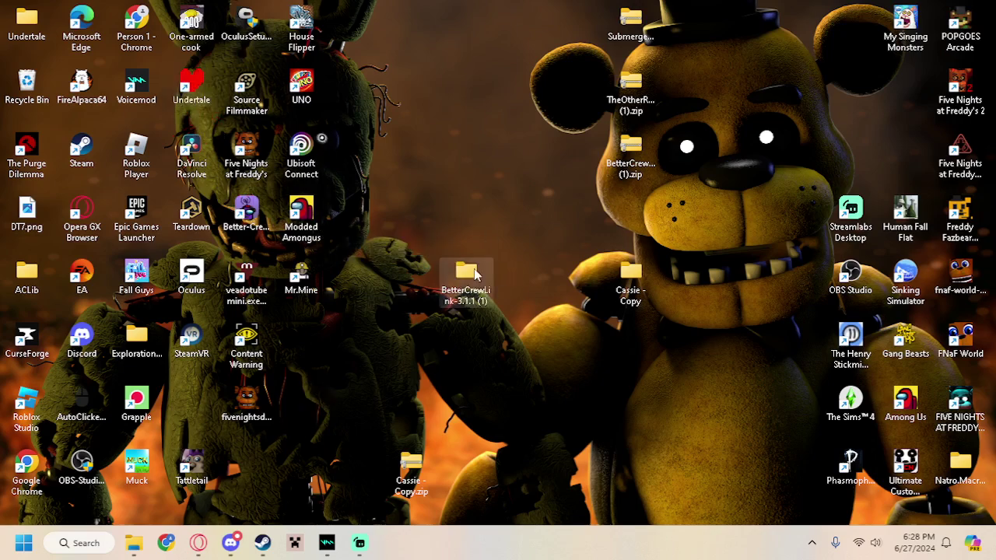
double_click(476, 274)
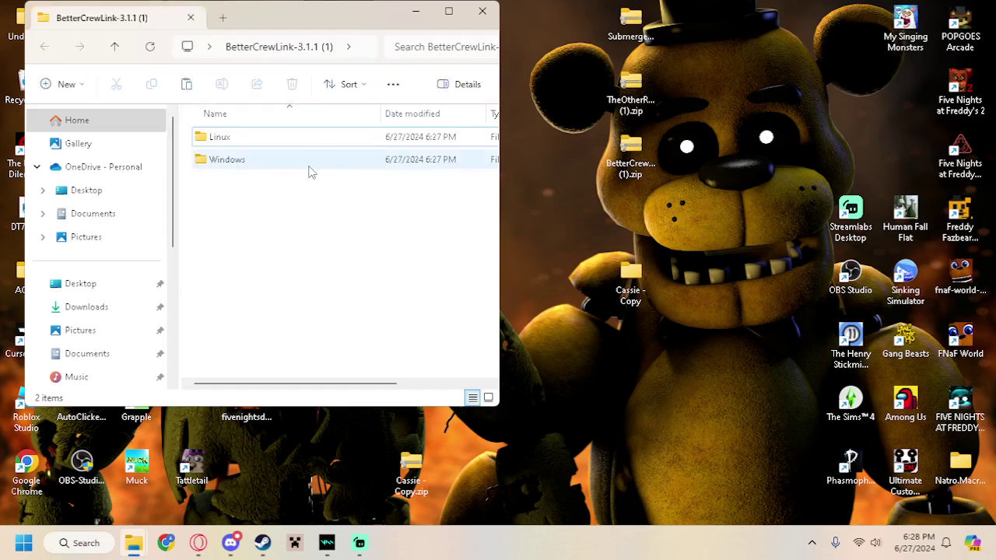
Step: Look in its Windows subfolder for the setup file, close the window, and rearrange desktop icons
click(300, 170)
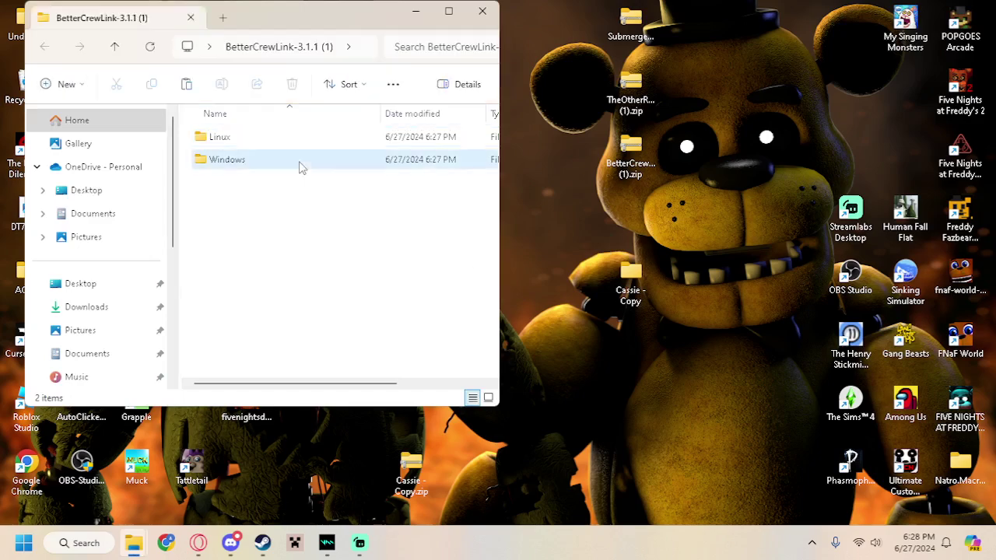
double_click(302, 168)
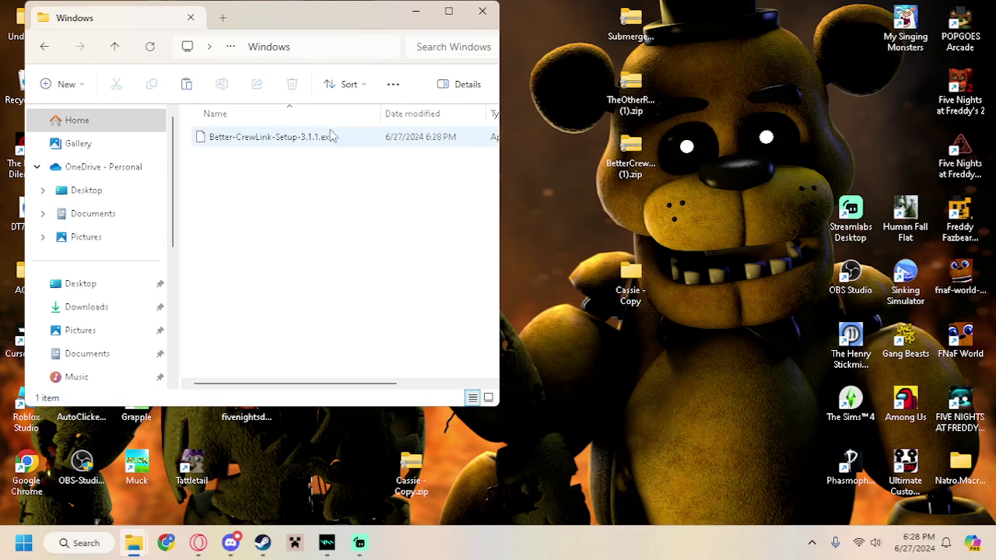
click(483, 11)
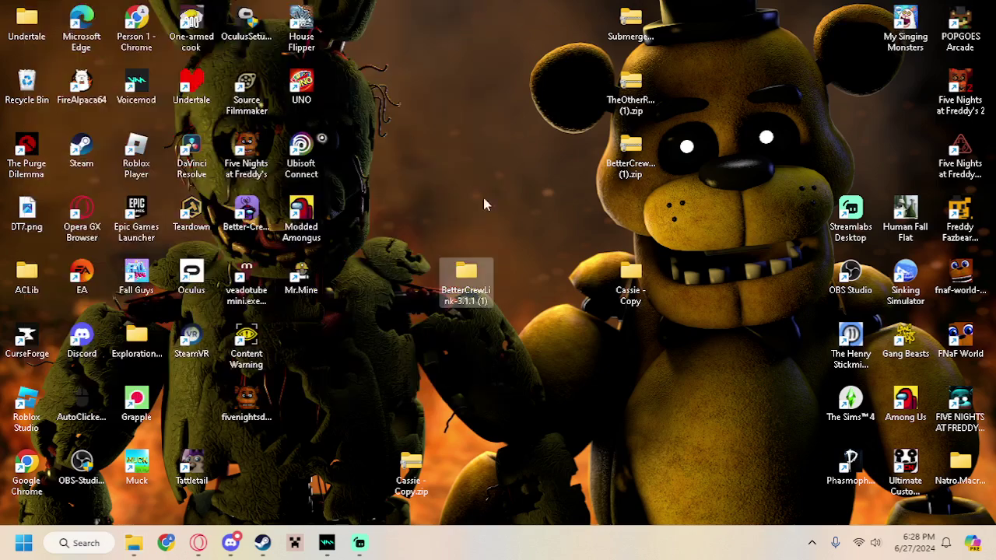
mouse_move(477, 283)
mouse_down()
mouse_move(483, 232)
mouse_move(428, 41)
mouse_up()
mouse_move(630, 156)
mouse_down()
mouse_move(369, 50)
mouse_move(411, 32)
mouse_move(93, 92)
mouse_up()
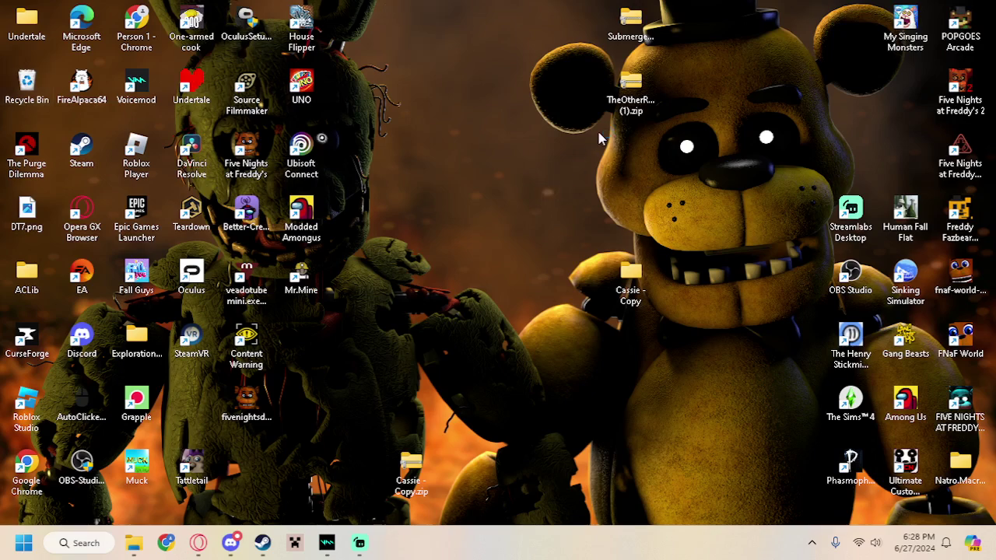
Step: Extract the TheOtherRoles zip to a desktop folder, then minimise the Among Us - Copy (2) window
click(645, 108)
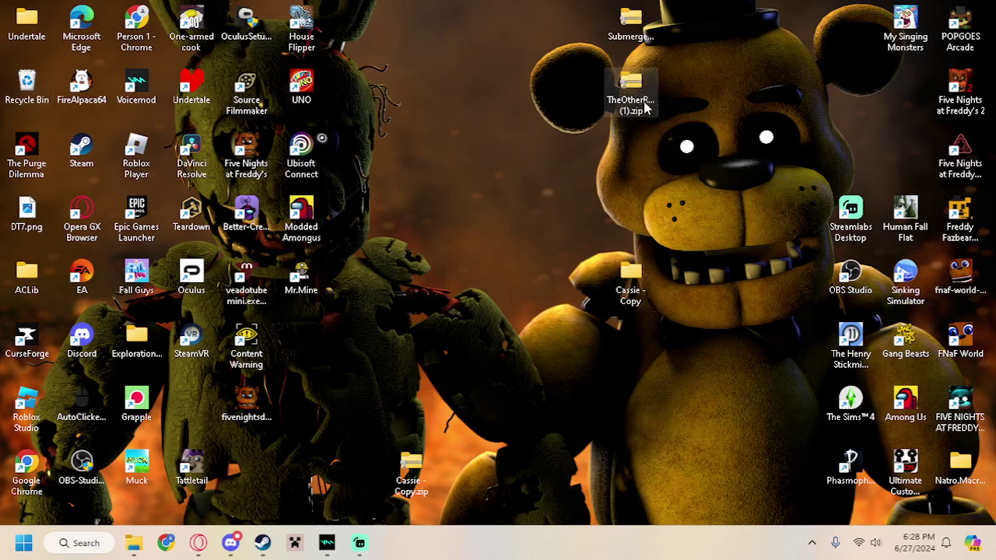
right_click(644, 109)
click(726, 226)
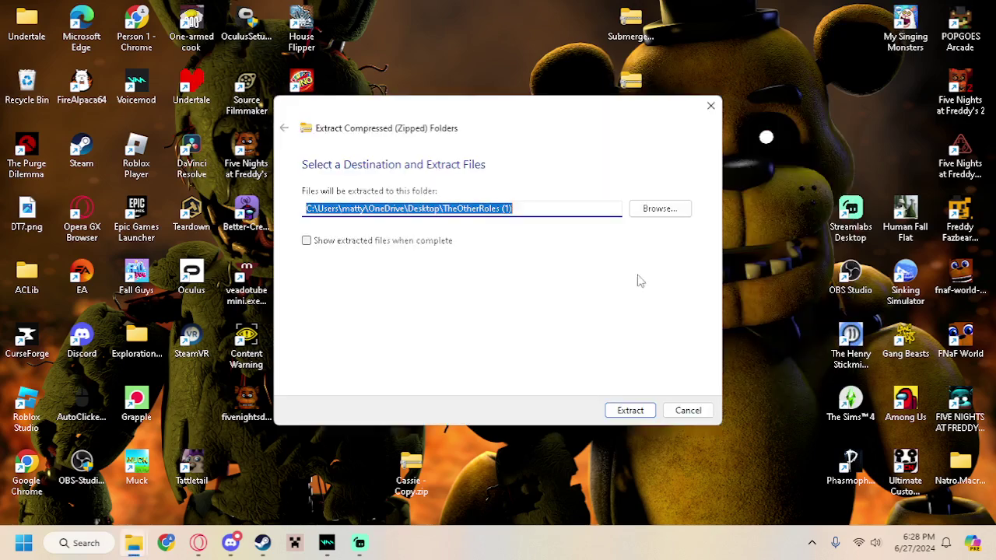
click(622, 412)
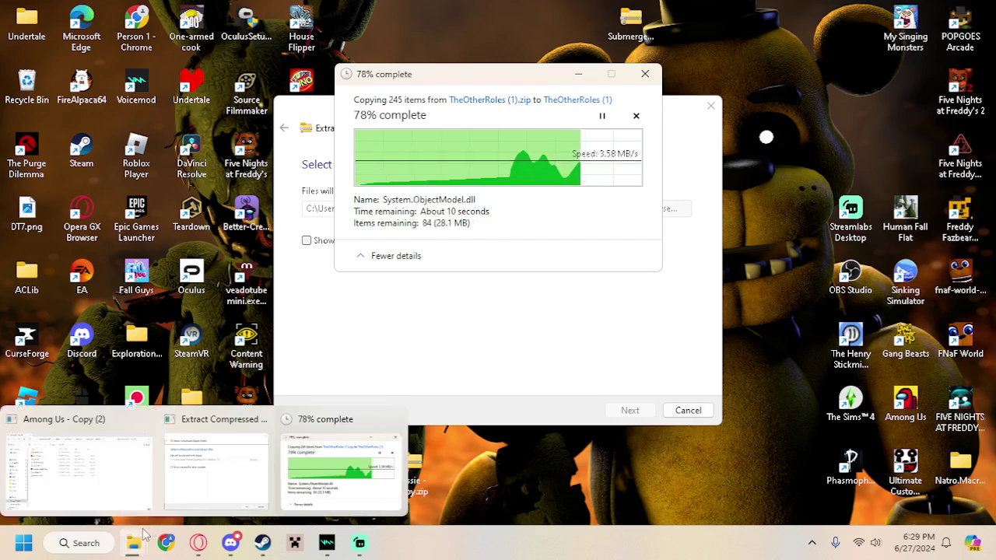
mouse_move(134, 544)
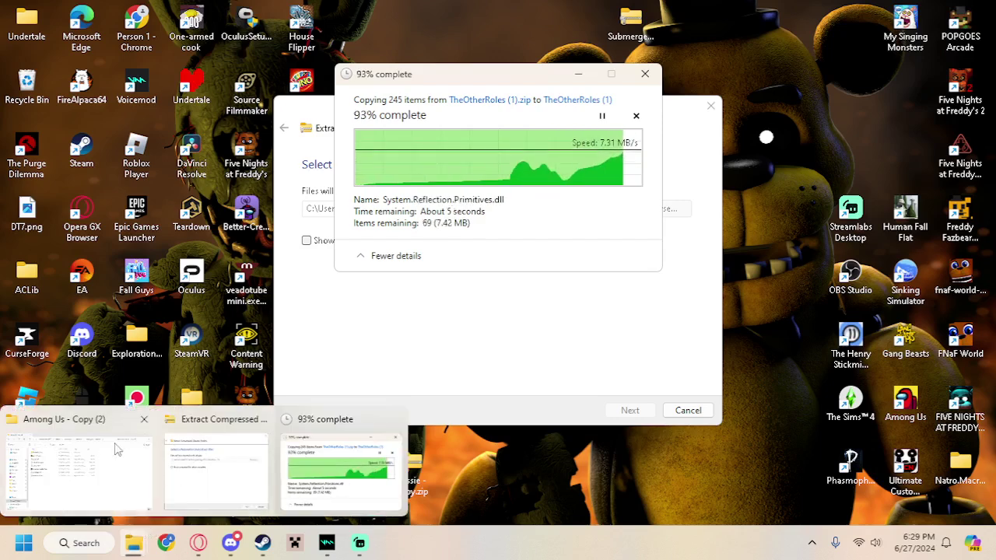
click(101, 461)
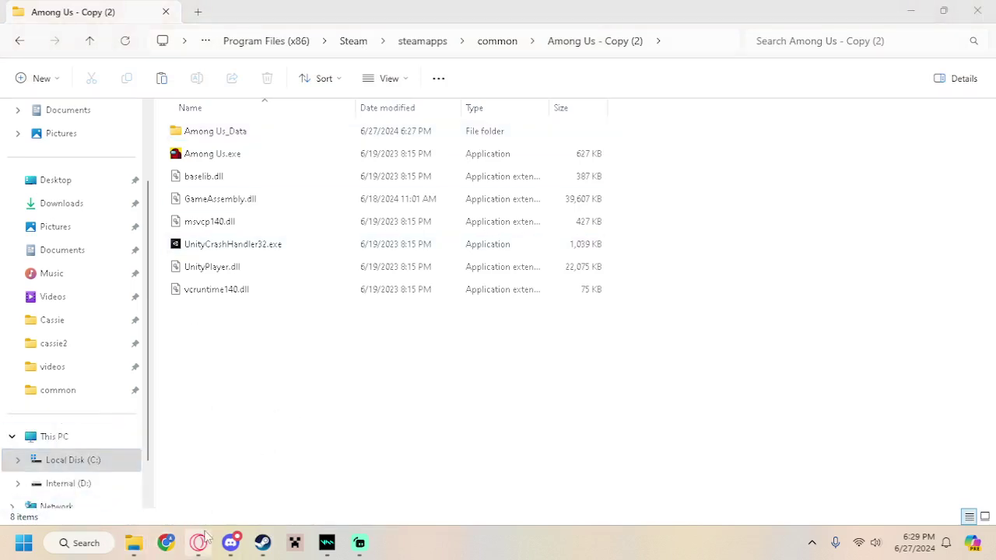
click(907, 9)
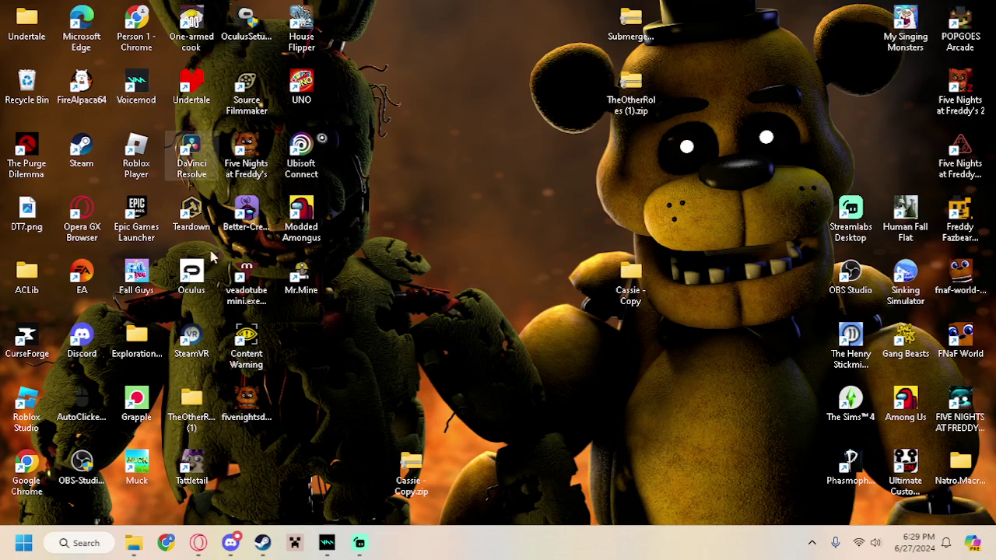
Step: Move the TheOtherRoles (1) folder to the desktop centre and open it
drag(204, 398, 476, 350)
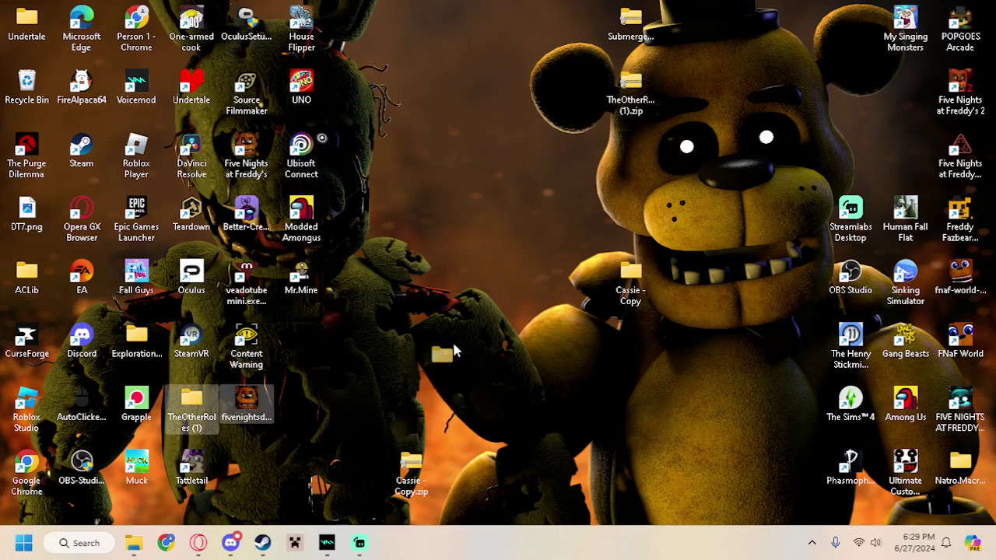
click(261, 410)
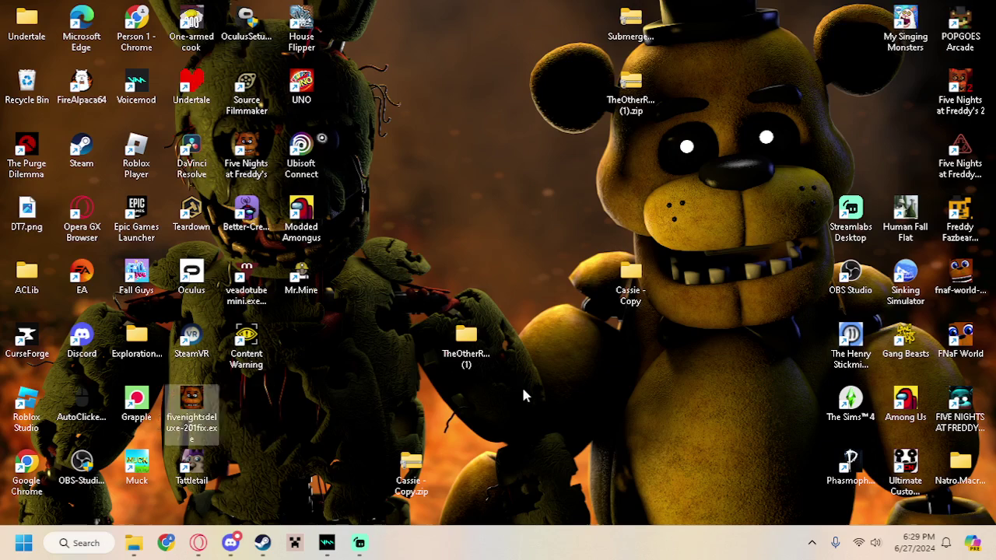
double_click(469, 341)
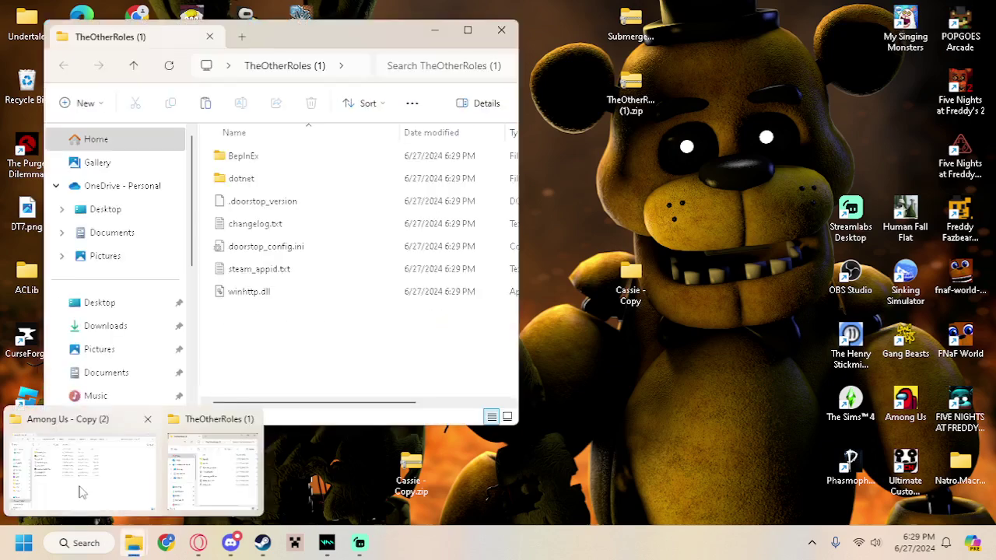
Step: Drag all seven TheOtherRoles items, including BepInEx and dotnet, into Among Us - Copy (2)
click(80, 490)
click(212, 467)
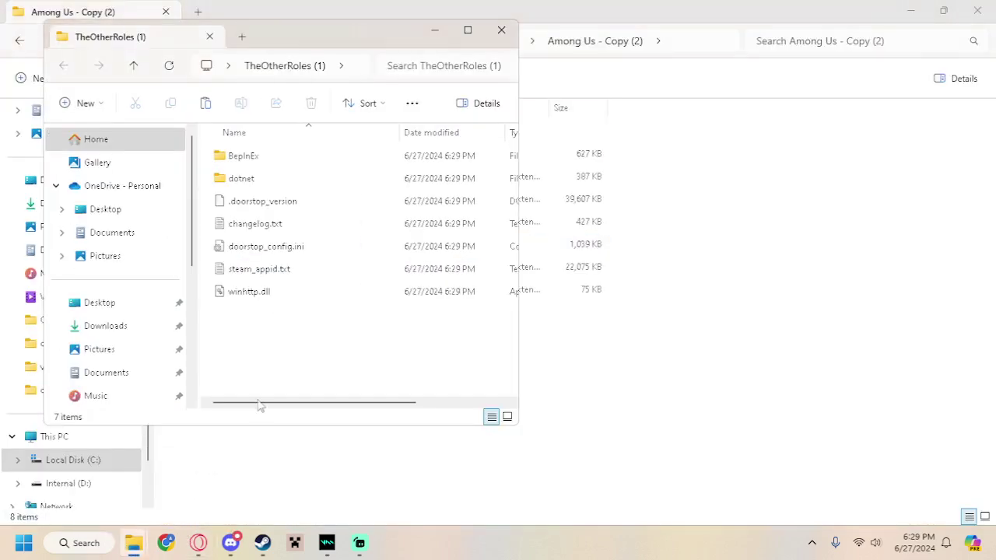
drag(369, 38, 720, 50)
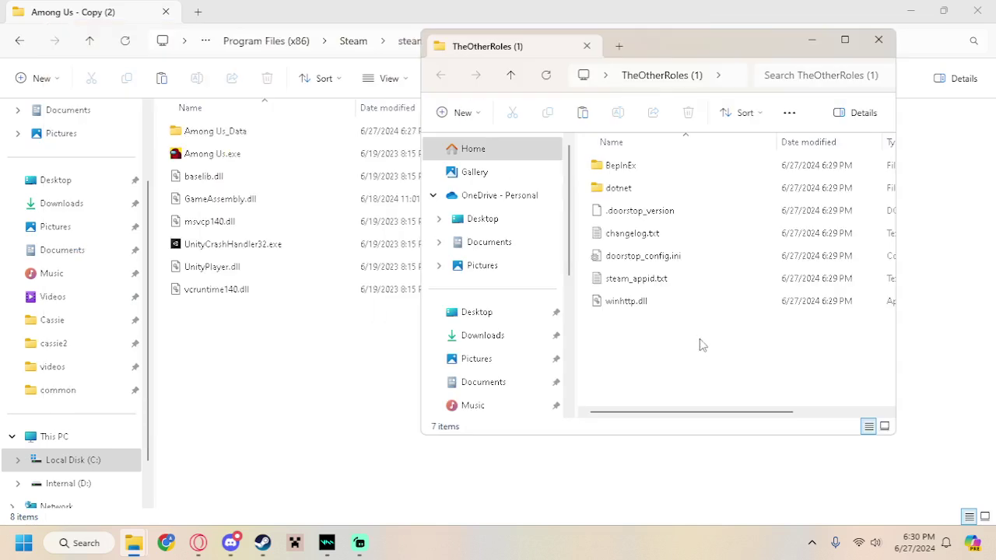
mouse_move(703, 345)
mouse_down()
mouse_move(640, 155)
mouse_move(211, 410)
mouse_up()
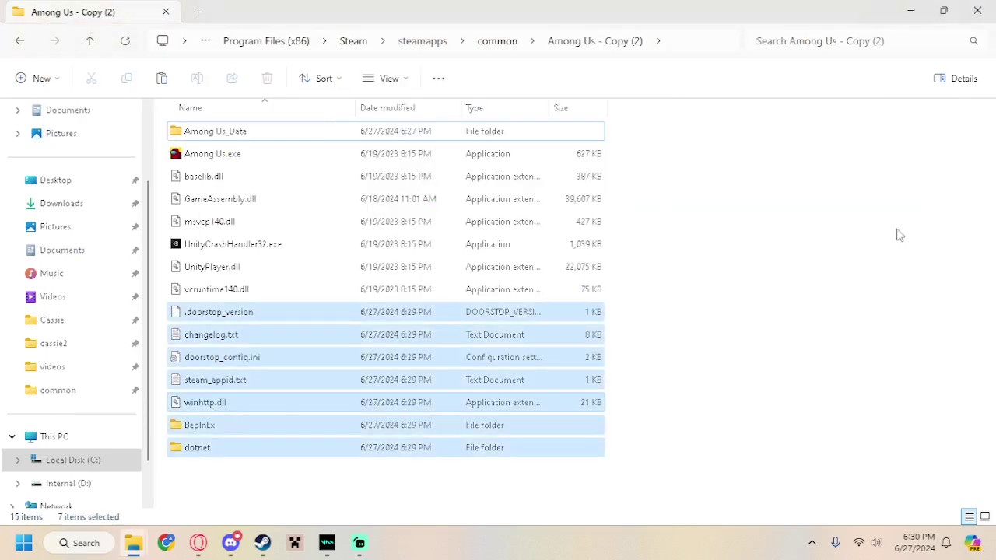
click(820, 380)
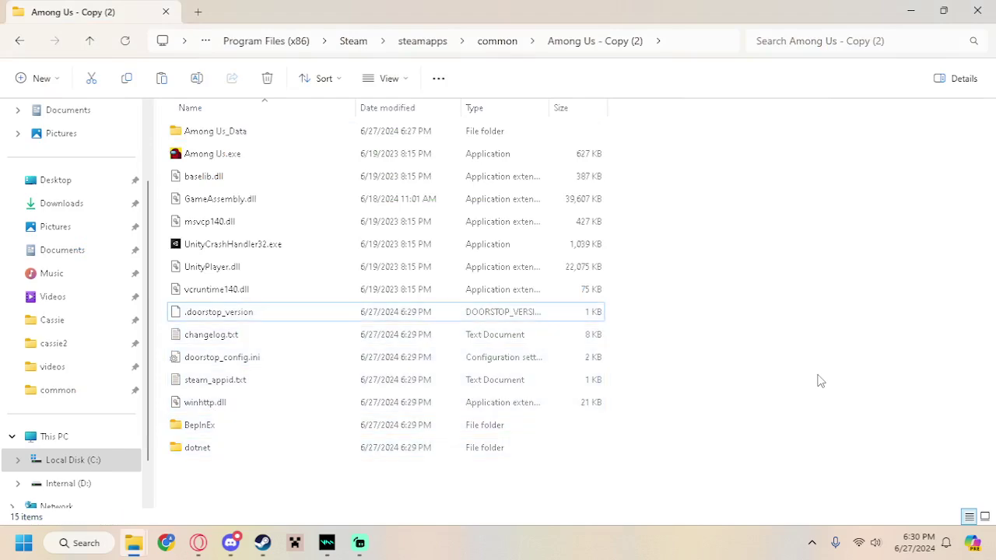
click(911, 10)
Step: Extract Submerged.zip into a Submerged folder and place it mid-desktop
click(846, 32)
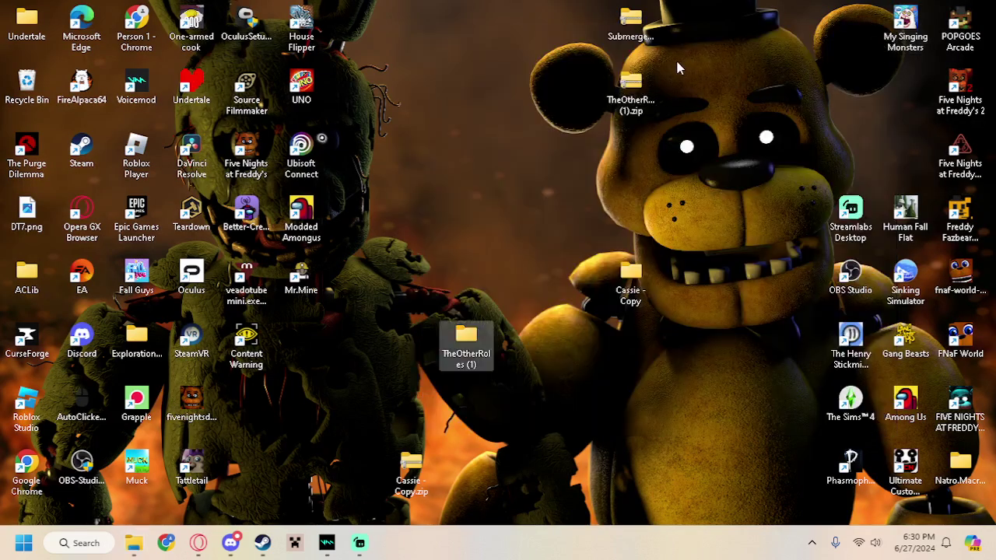
click(642, 19)
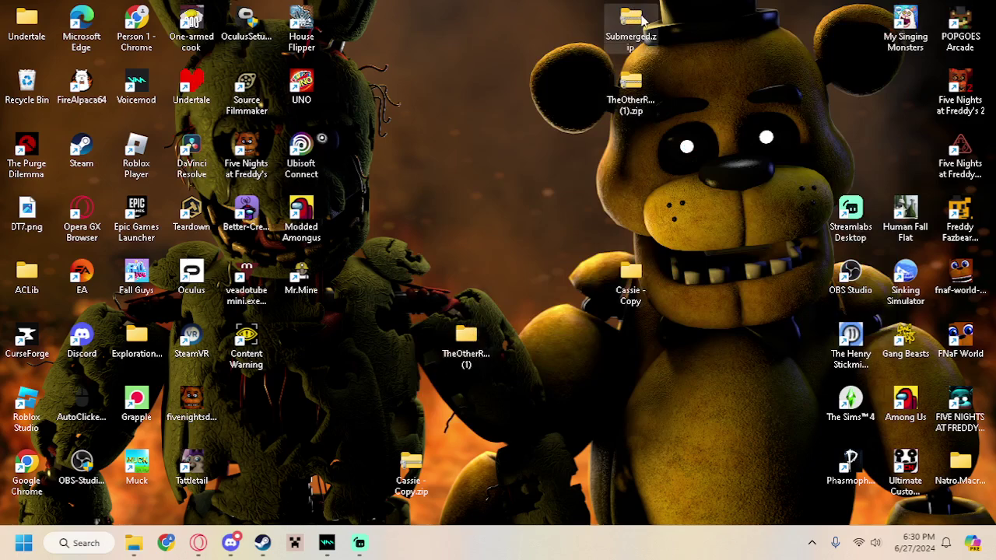
right_click(642, 19)
click(680, 133)
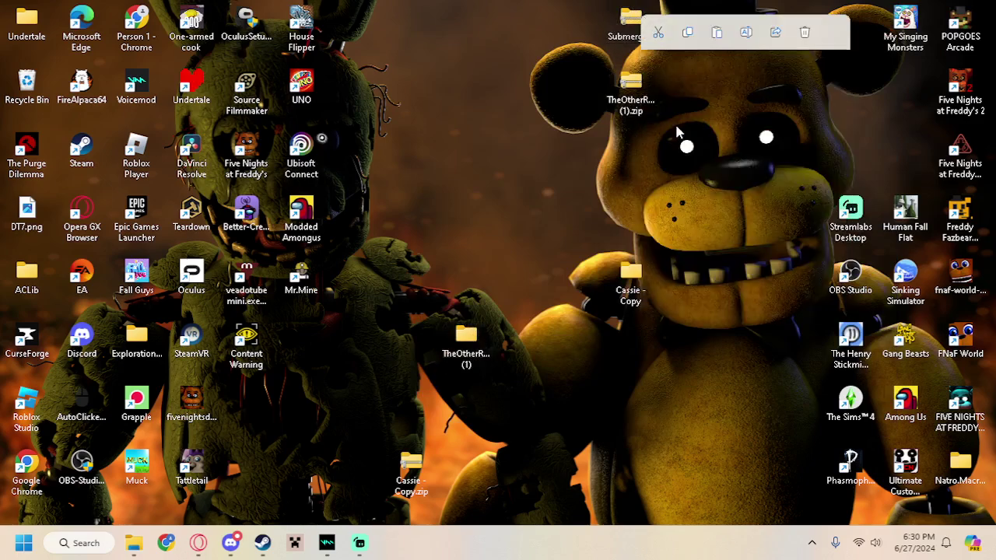
click(631, 411)
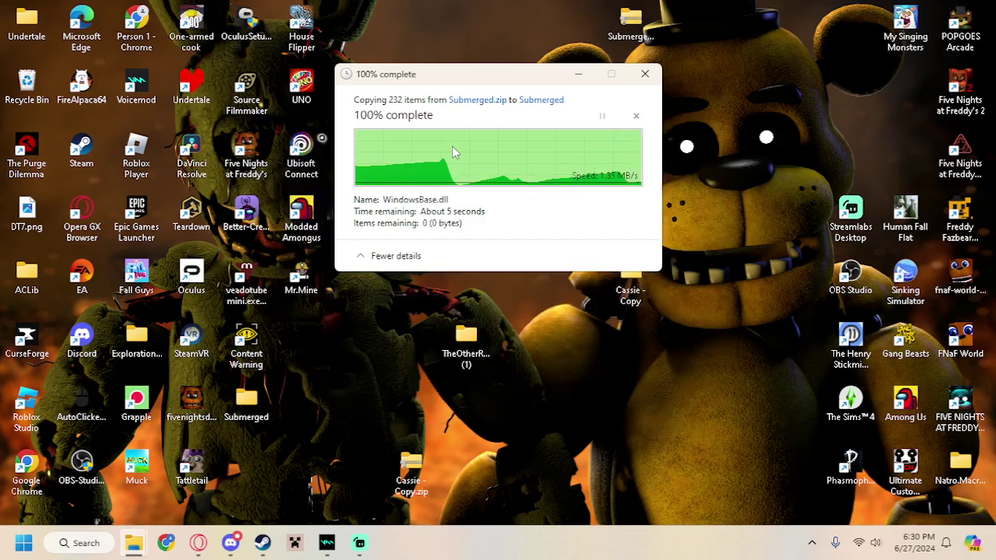
drag(266, 395, 488, 204)
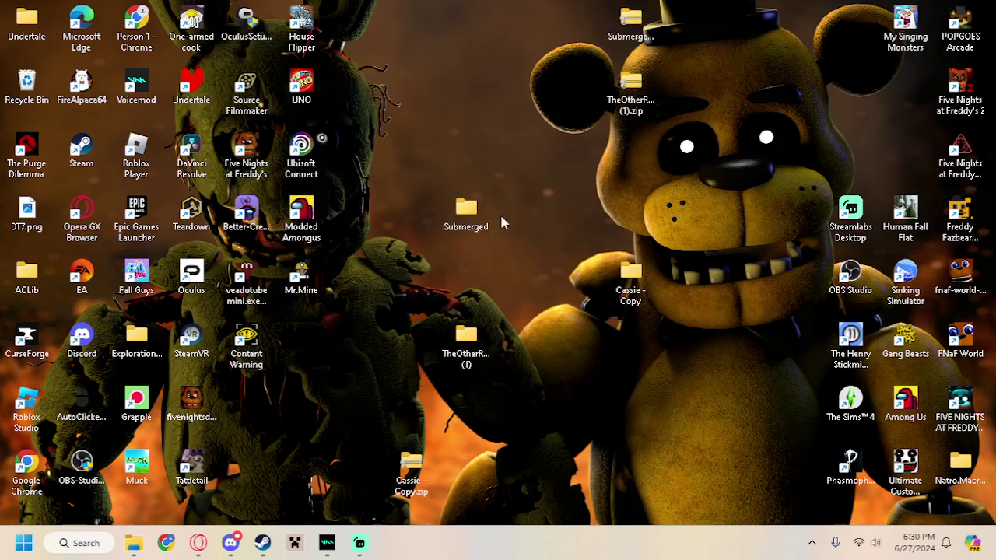
Step: Drag all 232 Submerged items into Among Us - Copy (2), replacing same-named files, then minimise both windows
double_click(465, 214)
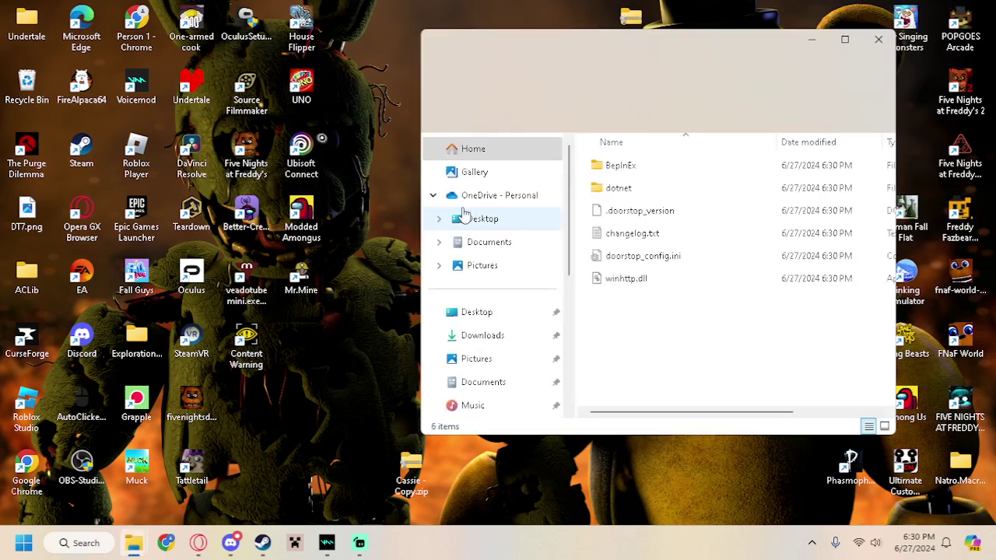
mouse_move(134, 544)
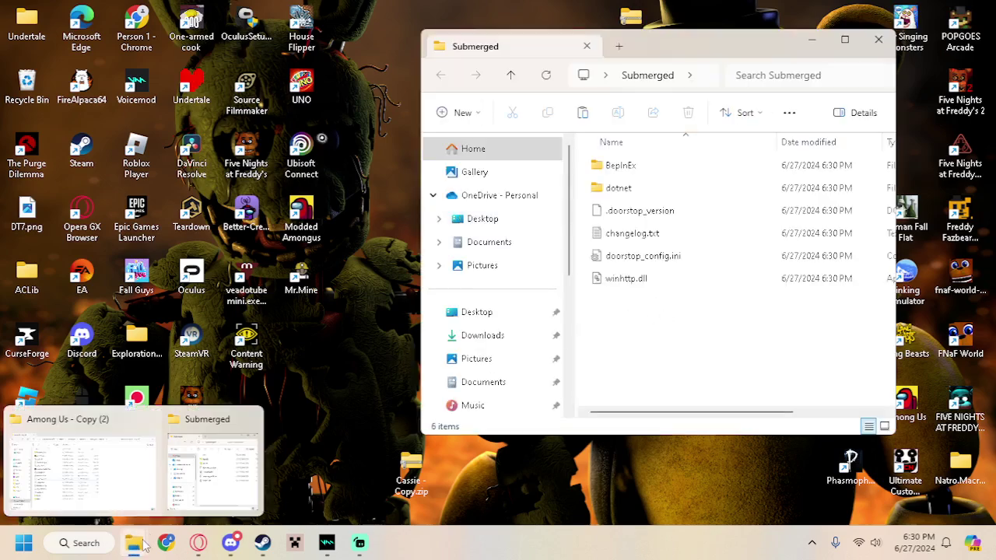
click(105, 469)
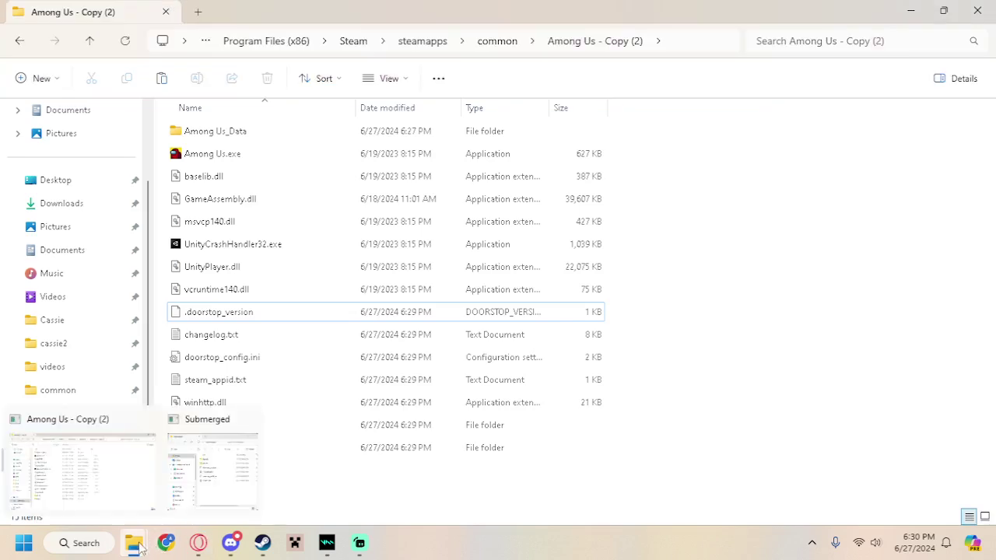
click(228, 502)
mouse_move(634, 343)
mouse_down()
mouse_move(607, 159)
mouse_move(335, 482)
mouse_move(277, 514)
mouse_up()
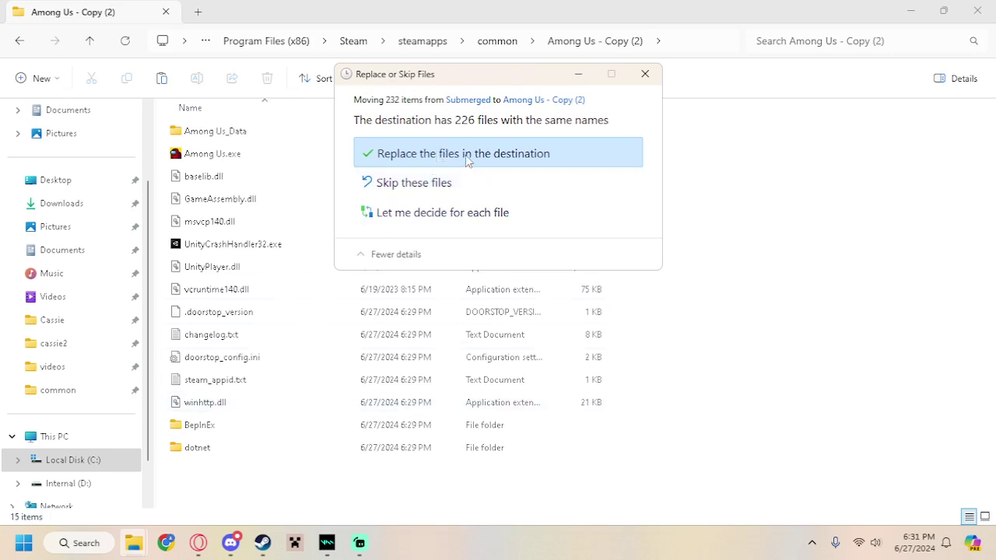
click(466, 158)
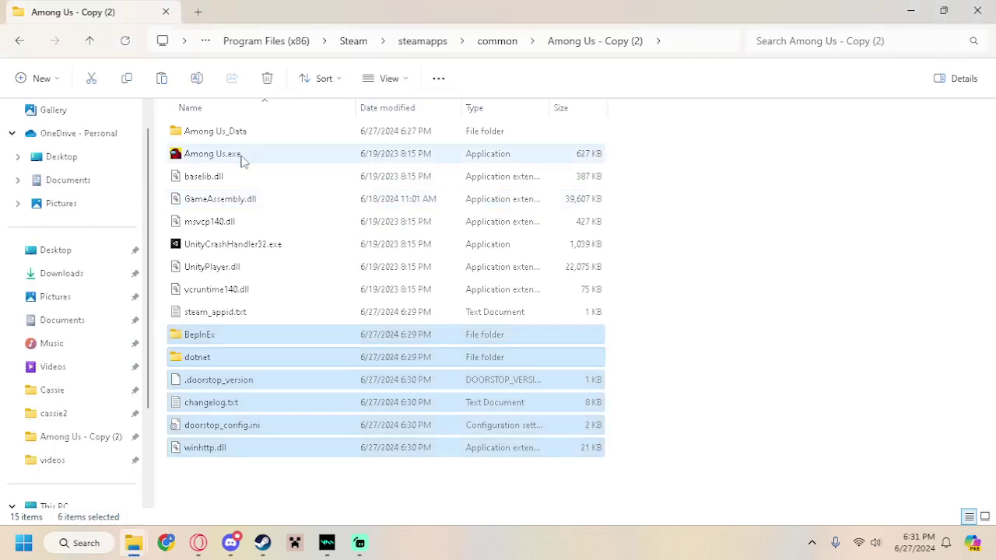
mouse_move(212, 154)
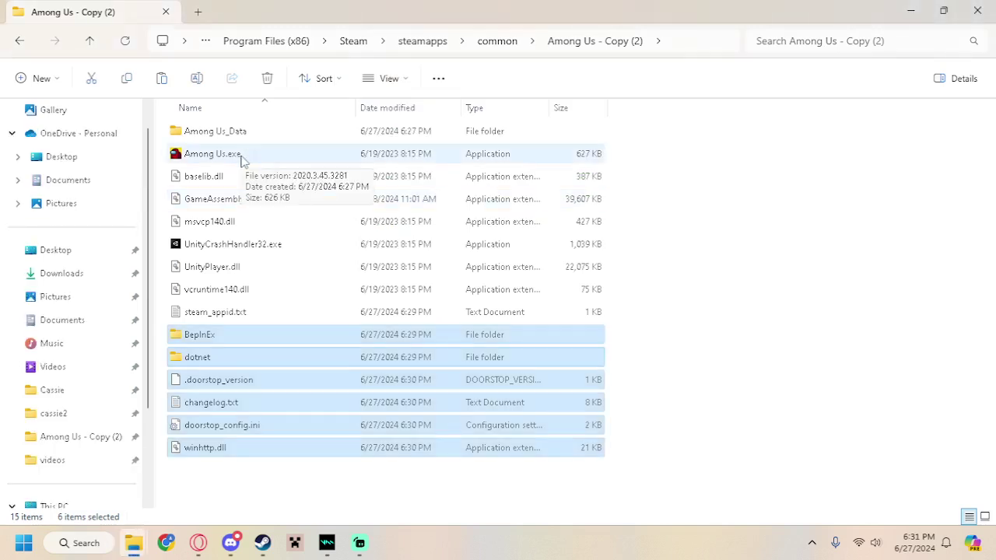
click(902, 8)
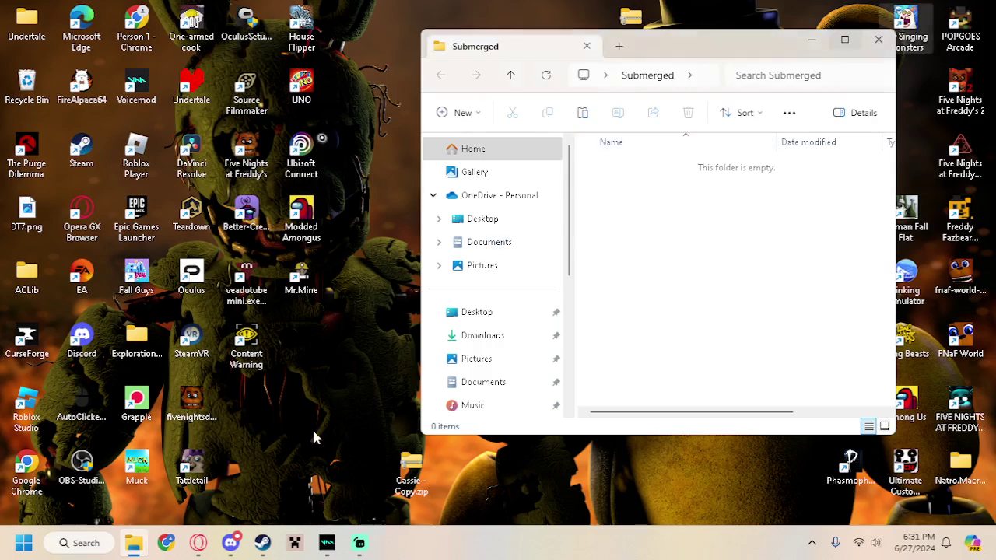
click(887, 38)
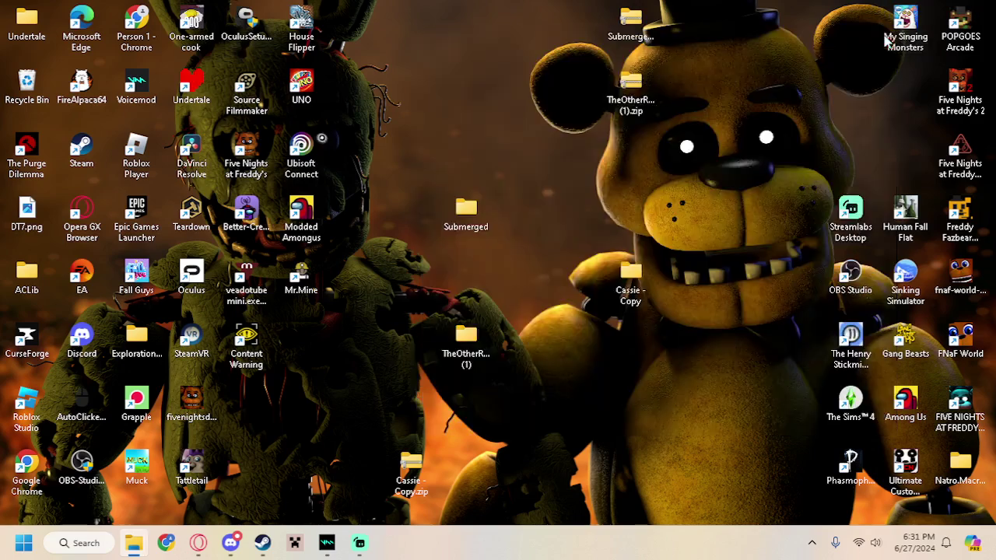
Step: Review the Among Us Updates and Betas properties and its beta branch list, changing nothing
click(262, 543)
click(882, 315)
mouse_move(825, 391)
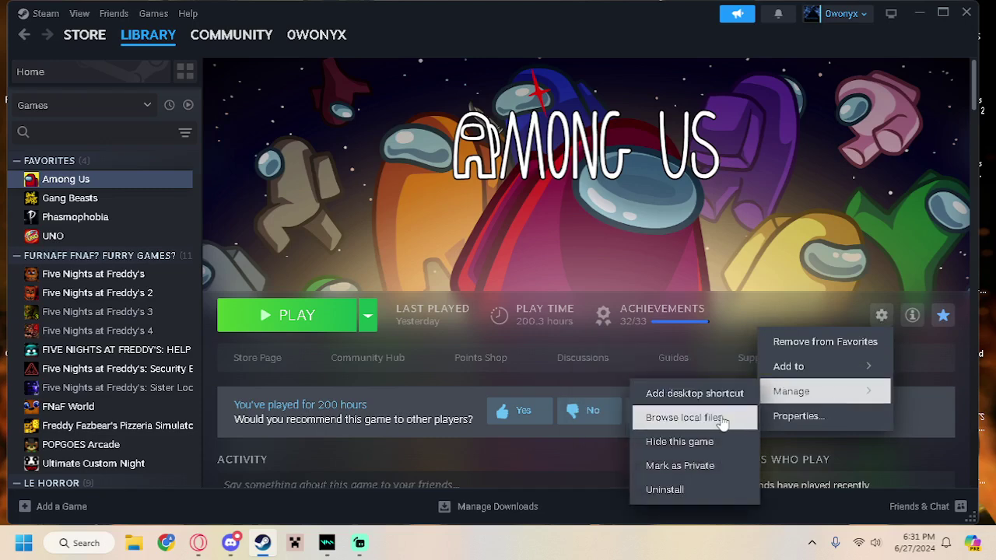
click(817, 413)
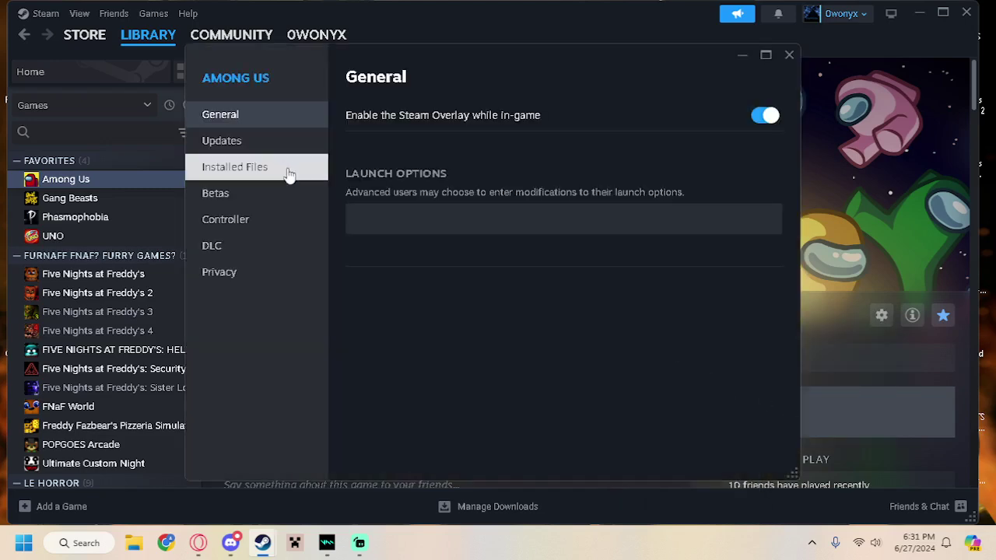
click(276, 151)
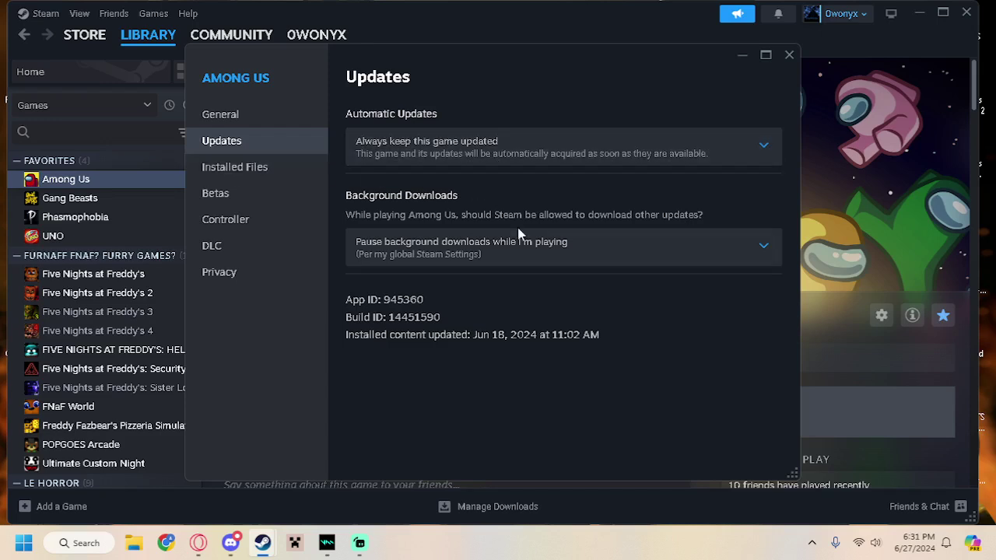
click(256, 211)
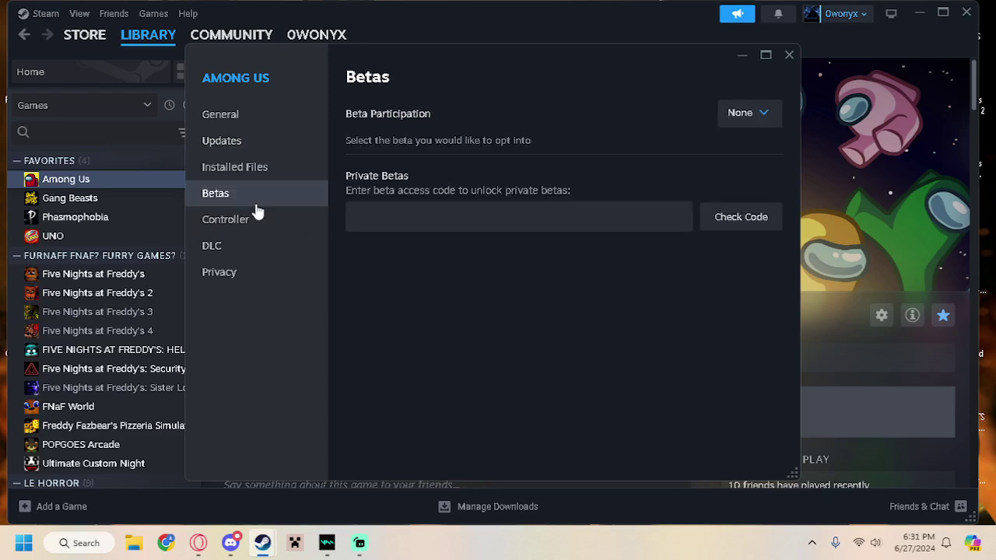
click(743, 120)
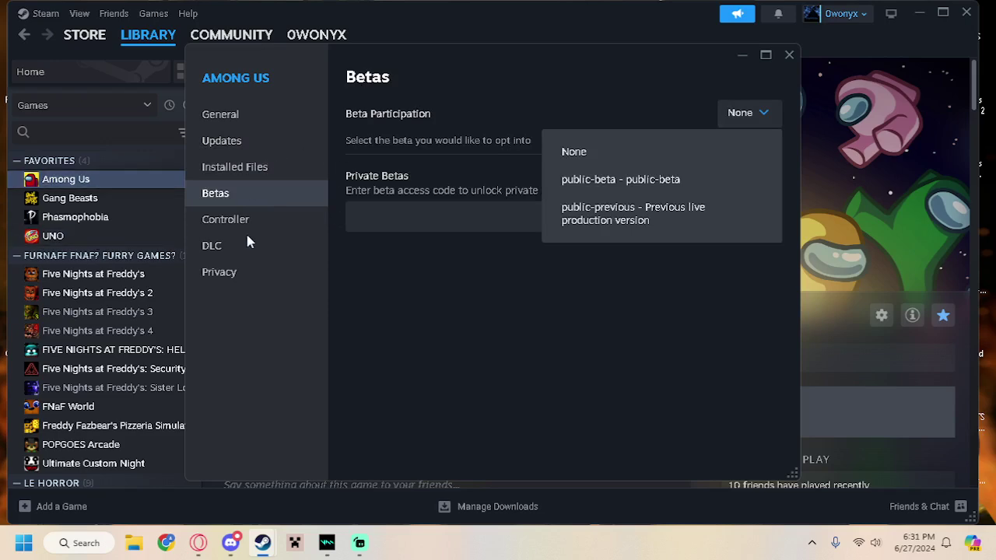
click(241, 158)
click(241, 148)
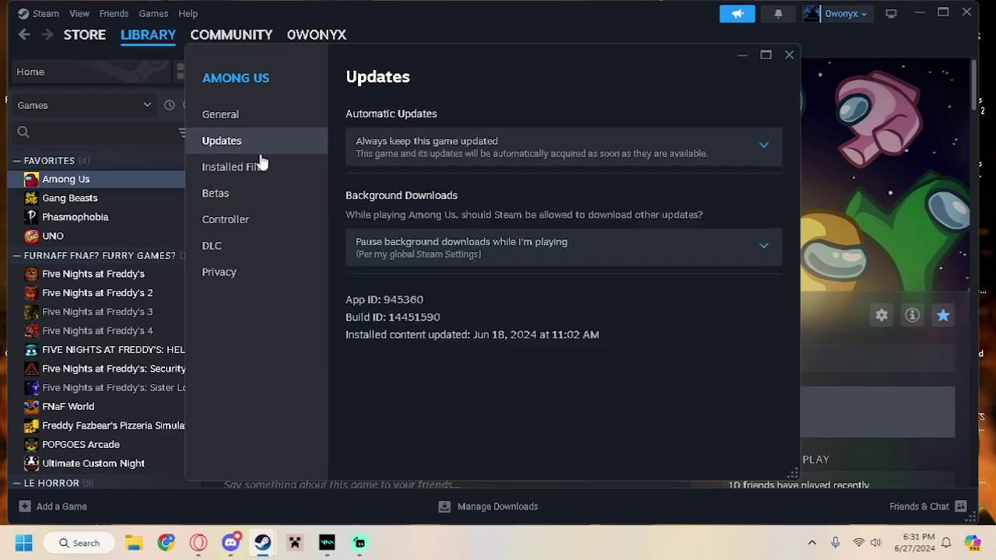
click(789, 56)
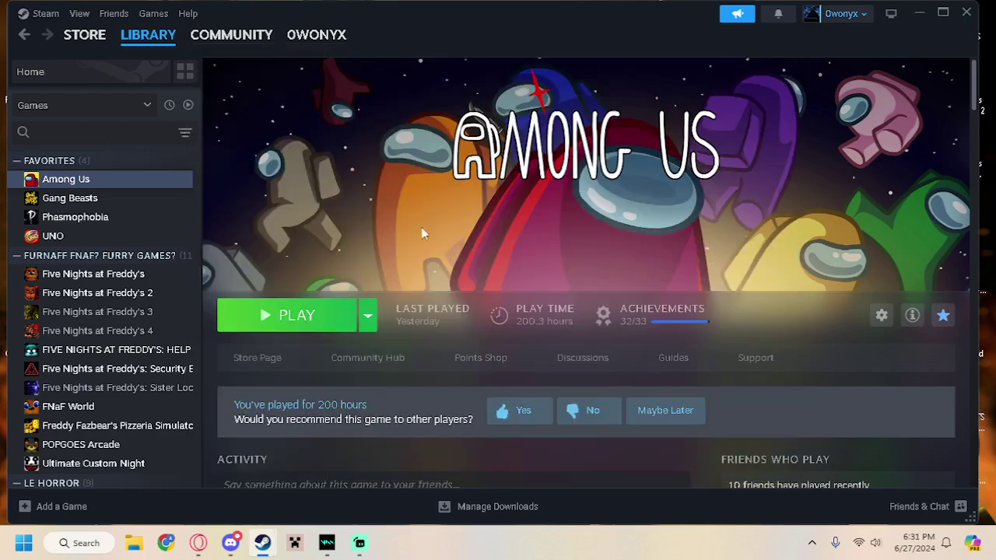
Step: In Streamlabs Desktop, unhide THE MIMIC source with its eye icon
click(358, 544)
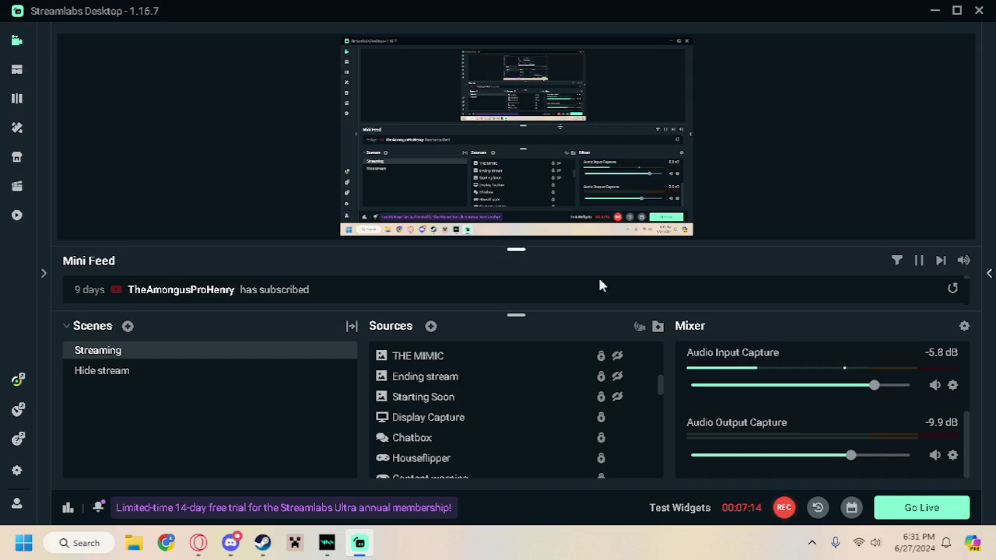
mouse_move(417, 355)
click(616, 358)
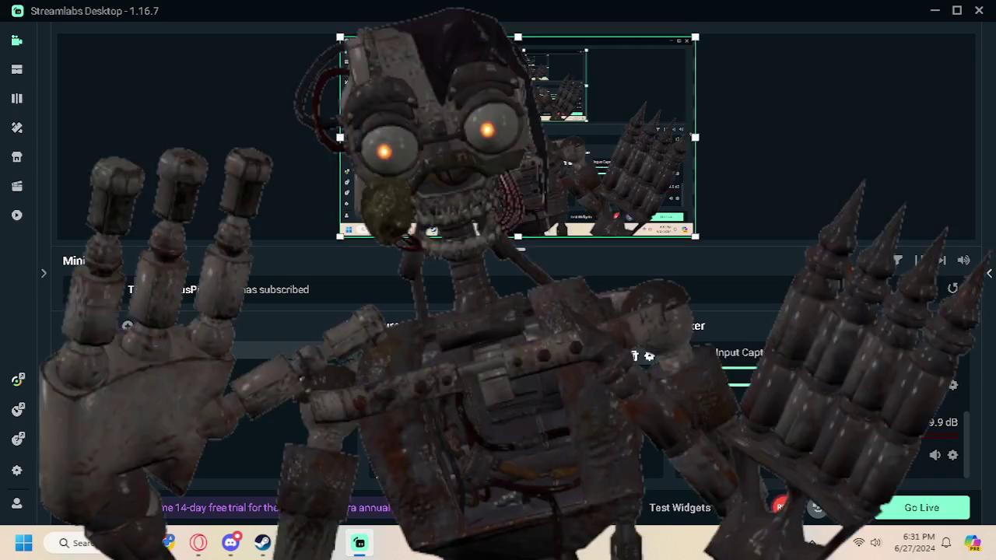